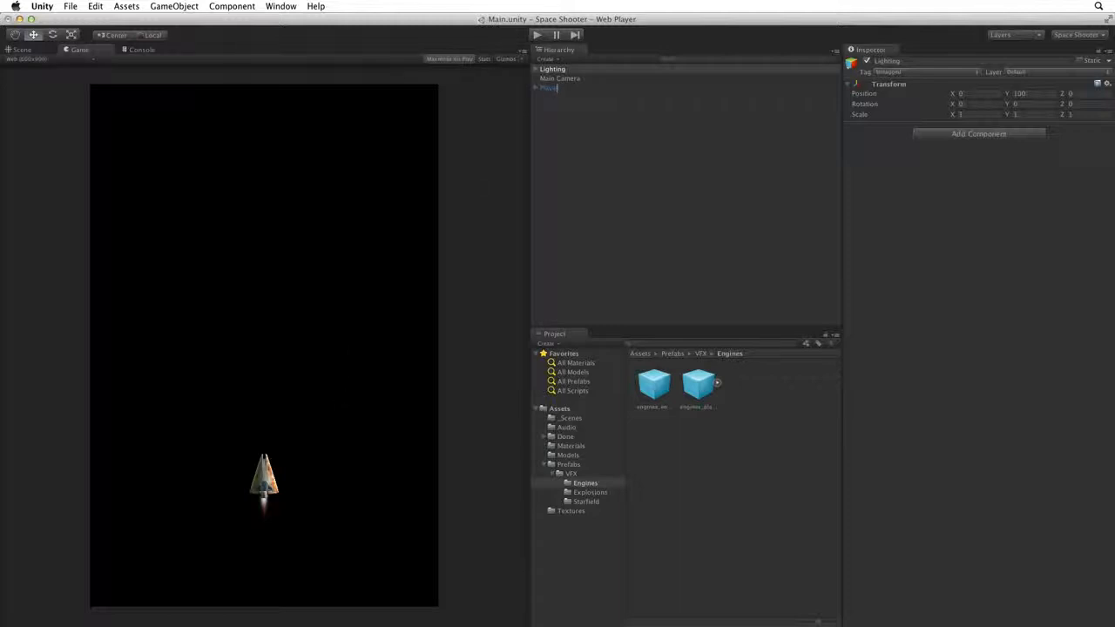
- Deactivate the Player ship object so it disappears from the game view
click(551, 88)
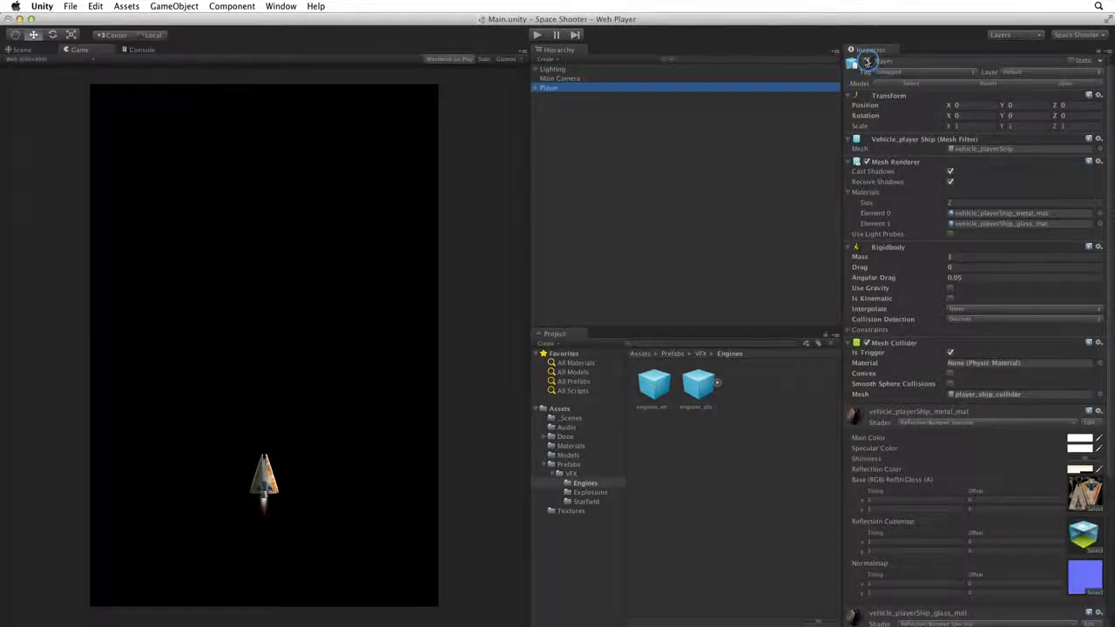
click(867, 61)
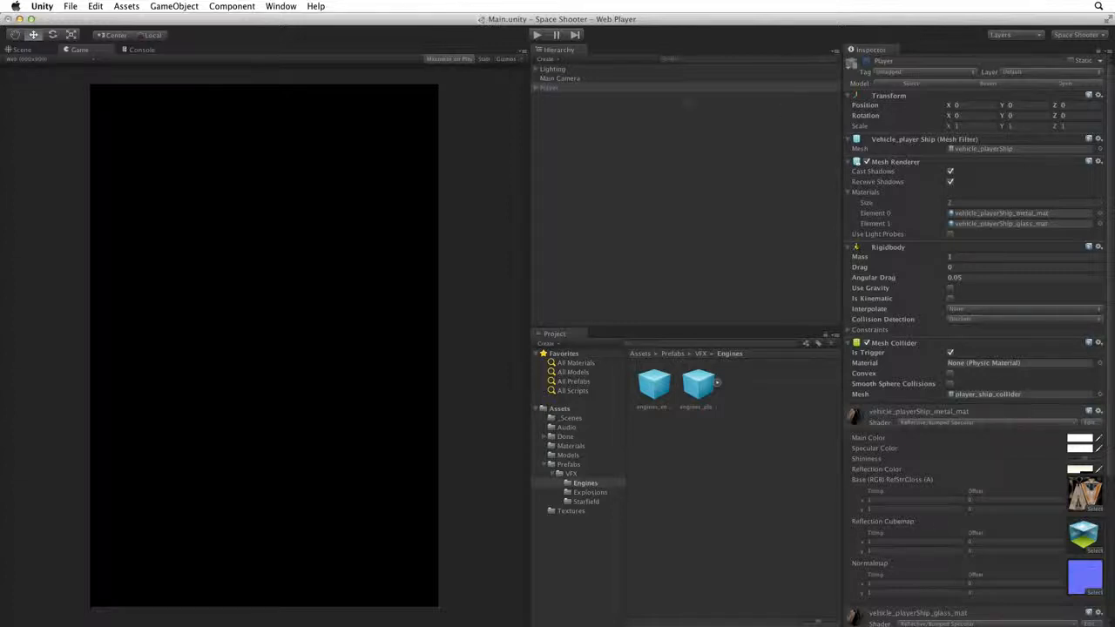
- Create a new Quad from the Hierarchy and rename it 'Background'
click(552, 59)
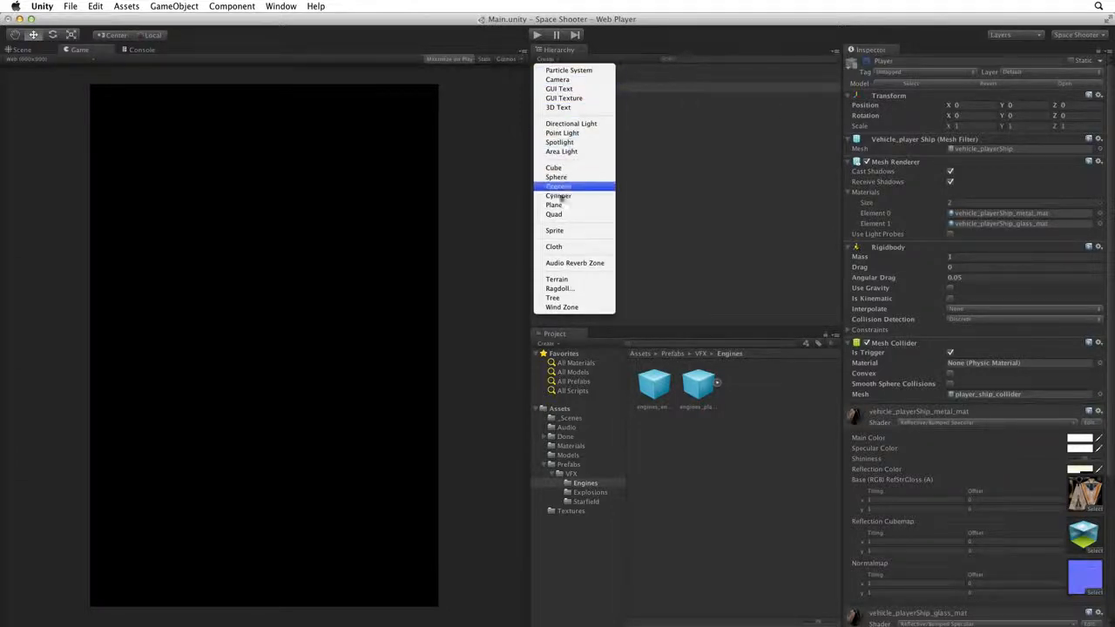
click(568, 216)
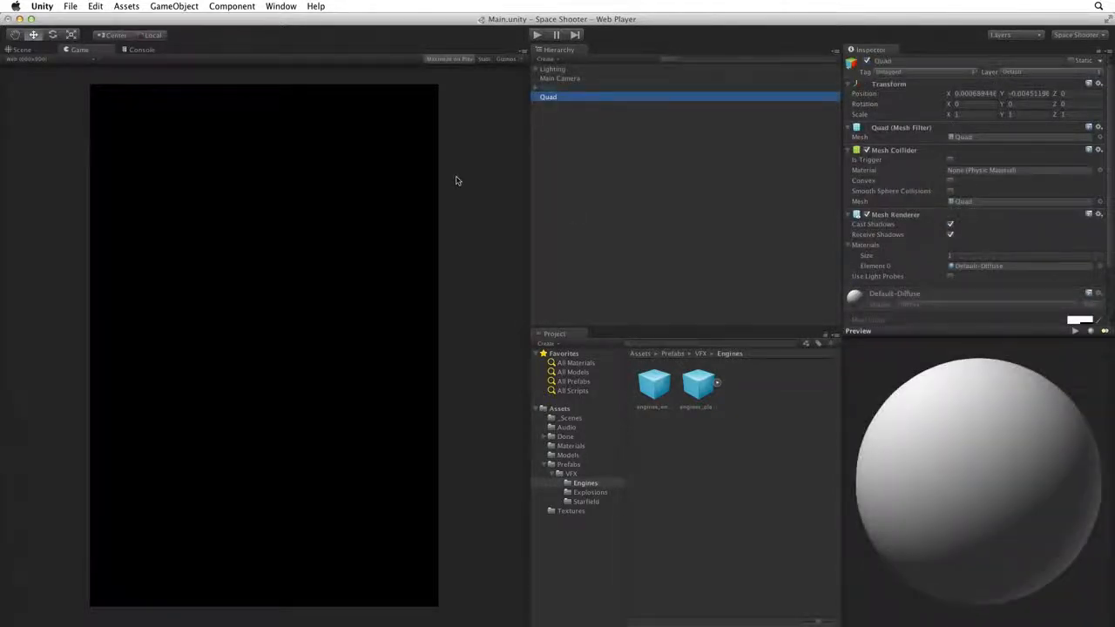
key(Return)
text(Background)
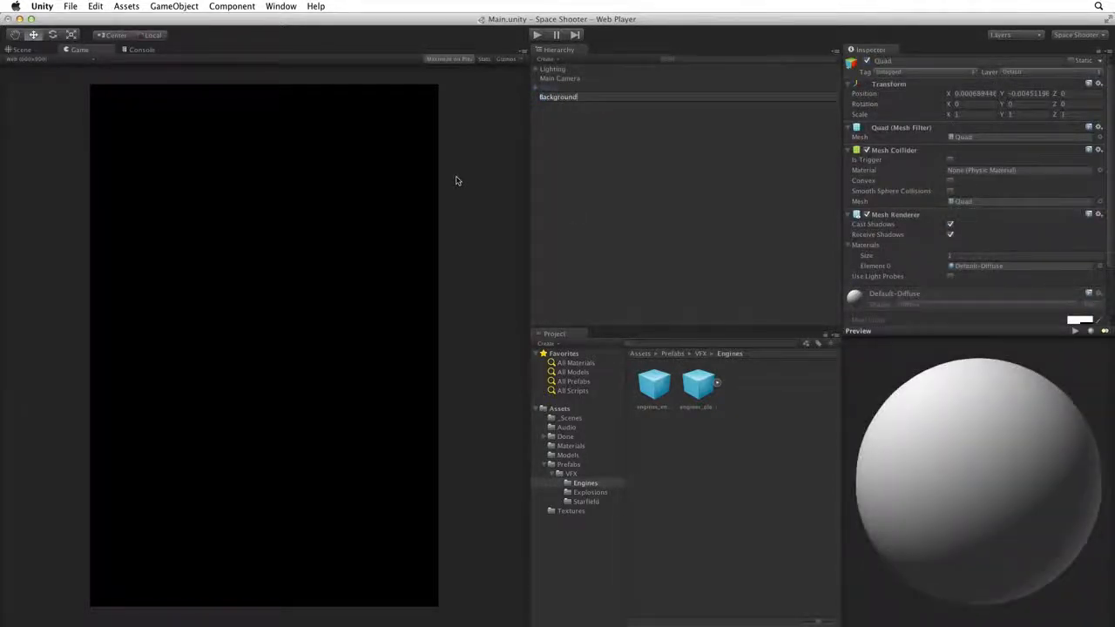
key(Return)
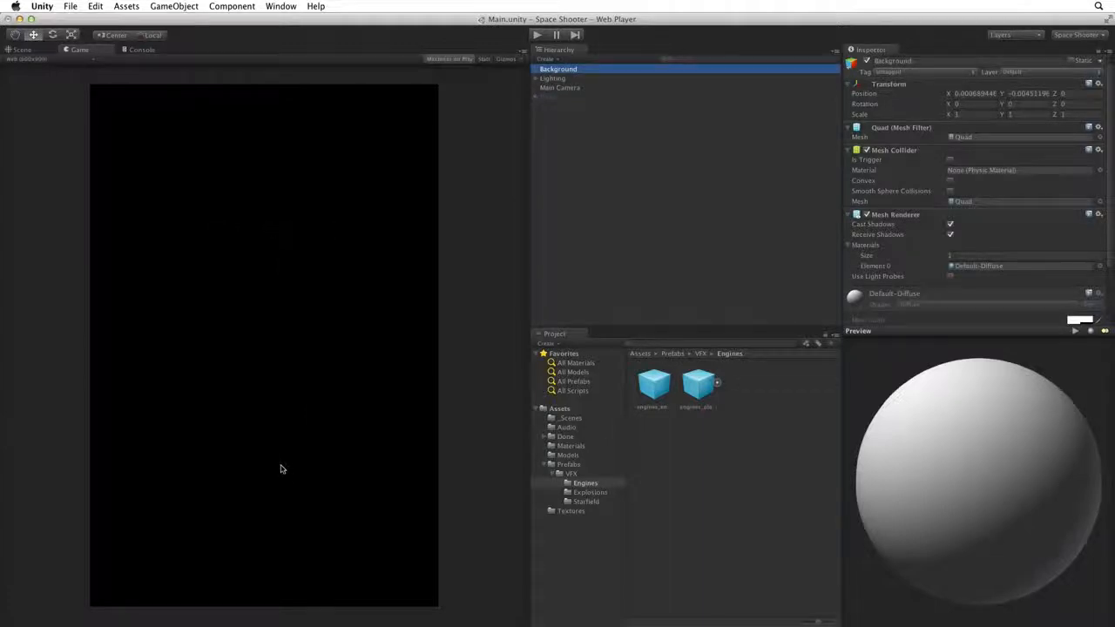
- In the Scene view, reset the Background quad's Transform to position 0, 0, 0
click(32, 49)
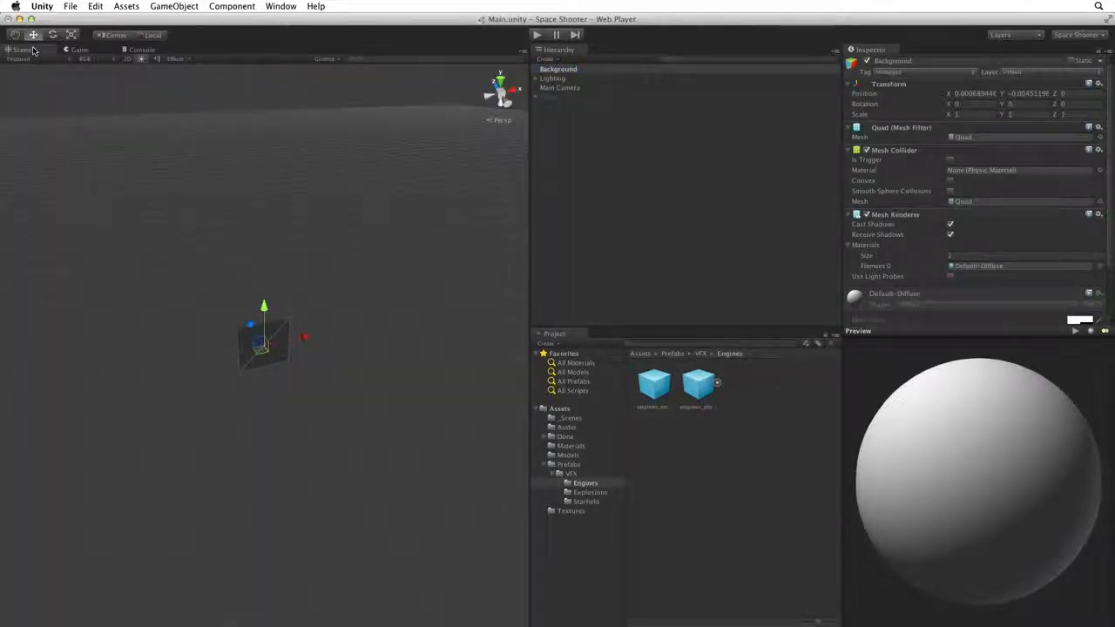
alt+drag(162, 370, 270, 288)
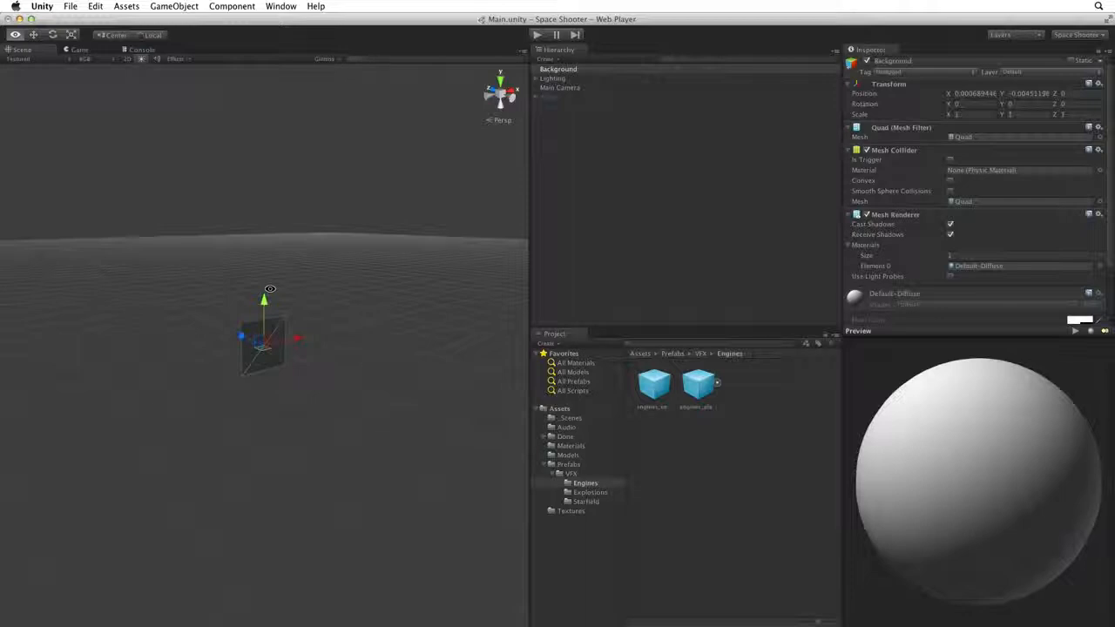
click(1098, 84)
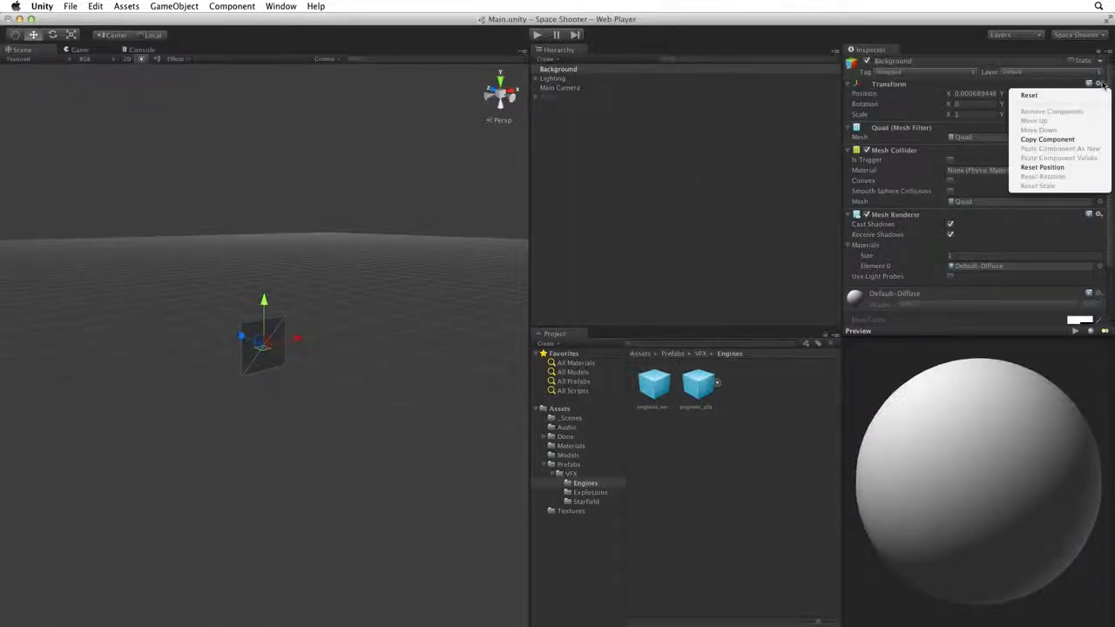
click(1090, 97)
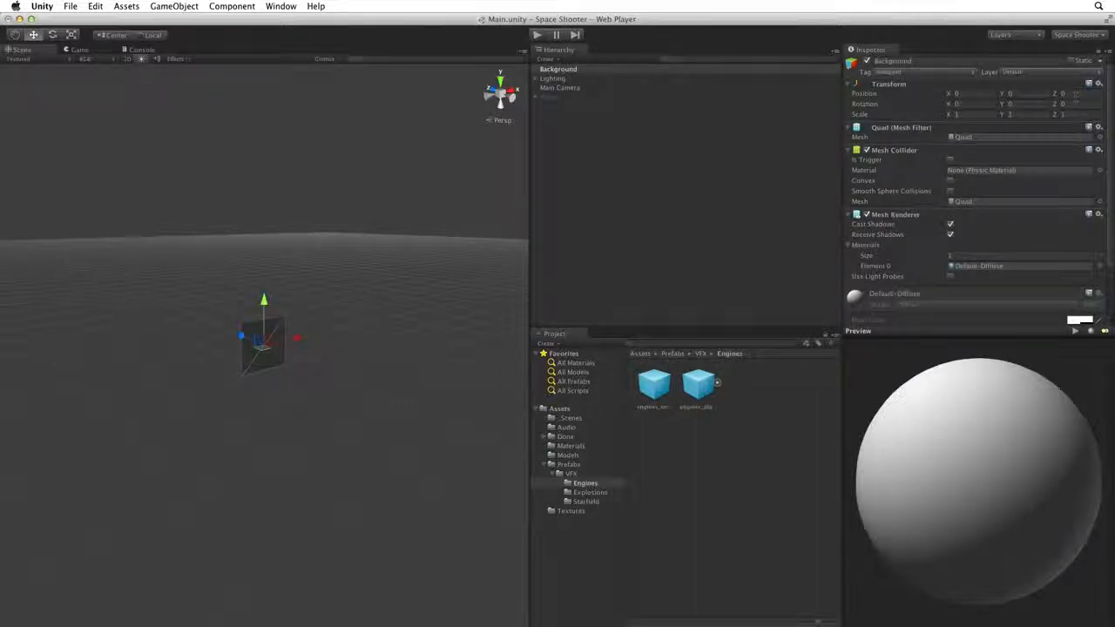
click(955, 103)
- Set the quad's X rotation to 90 so it lies flat, checking it in the Game view
text(90)
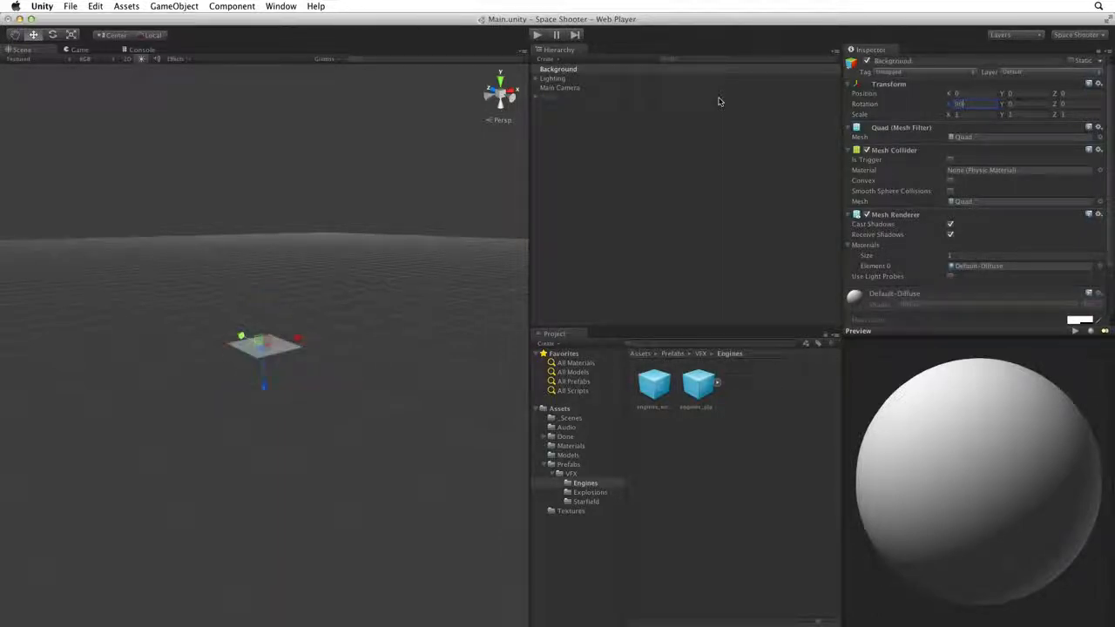
alt+drag(252, 258, 250, 359)
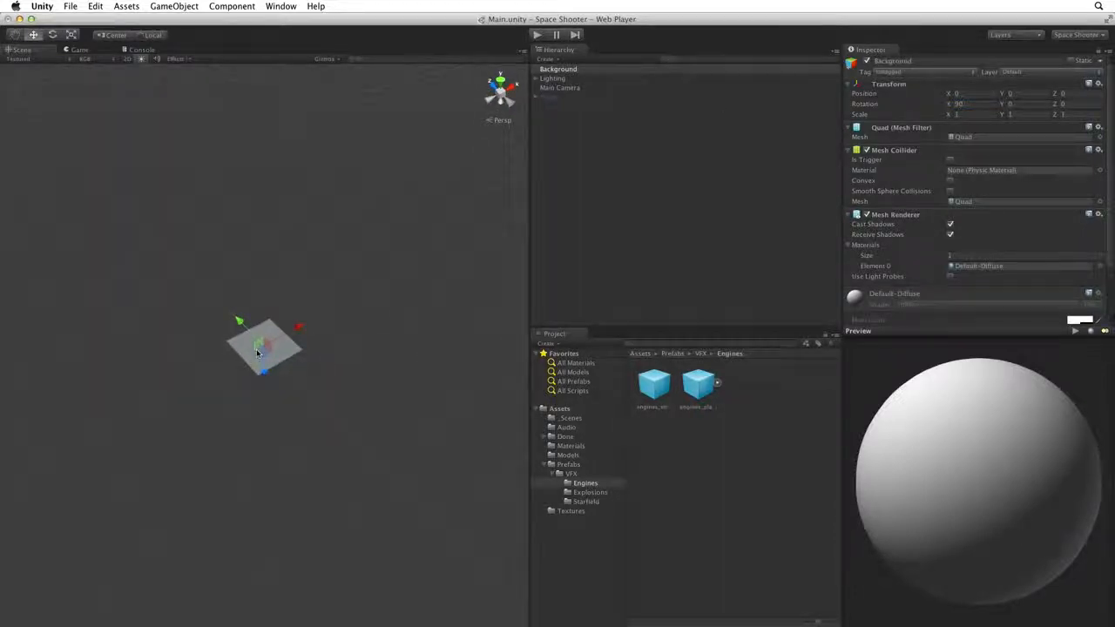
click(77, 50)
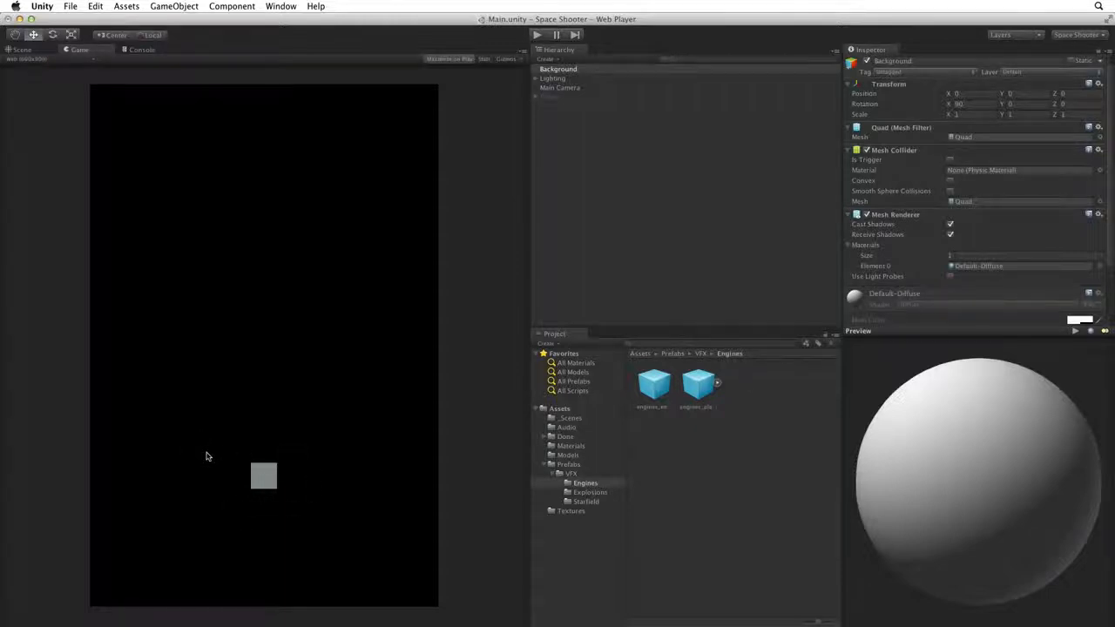
click(27, 49)
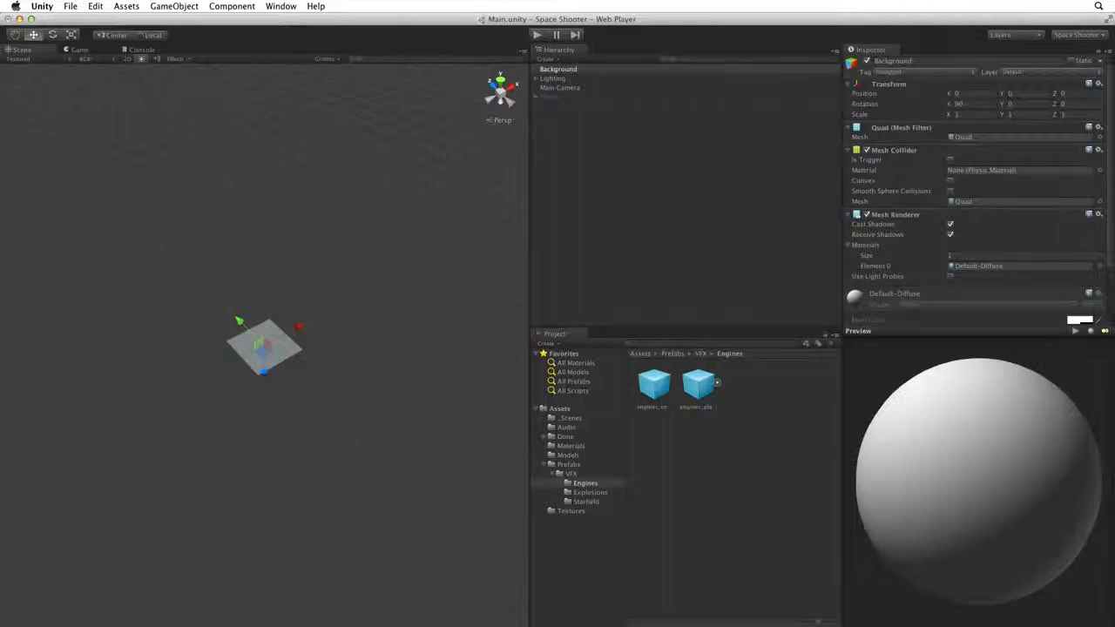
- Remove the Background quad's Mesh Collider and show the project's Textures folder
click(1099, 150)
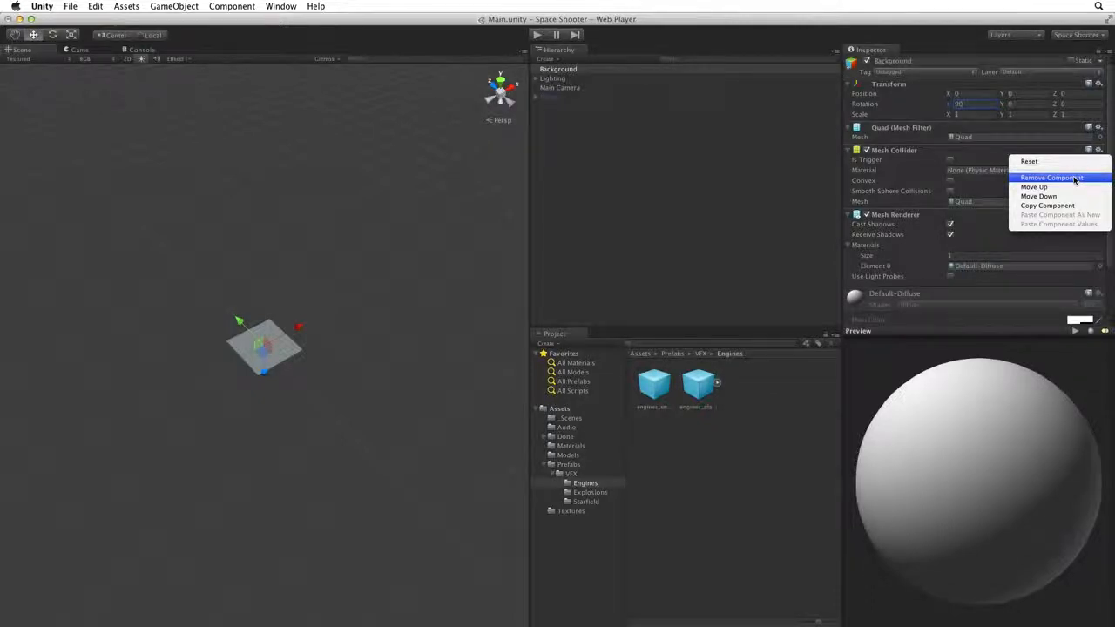
click(1075, 178)
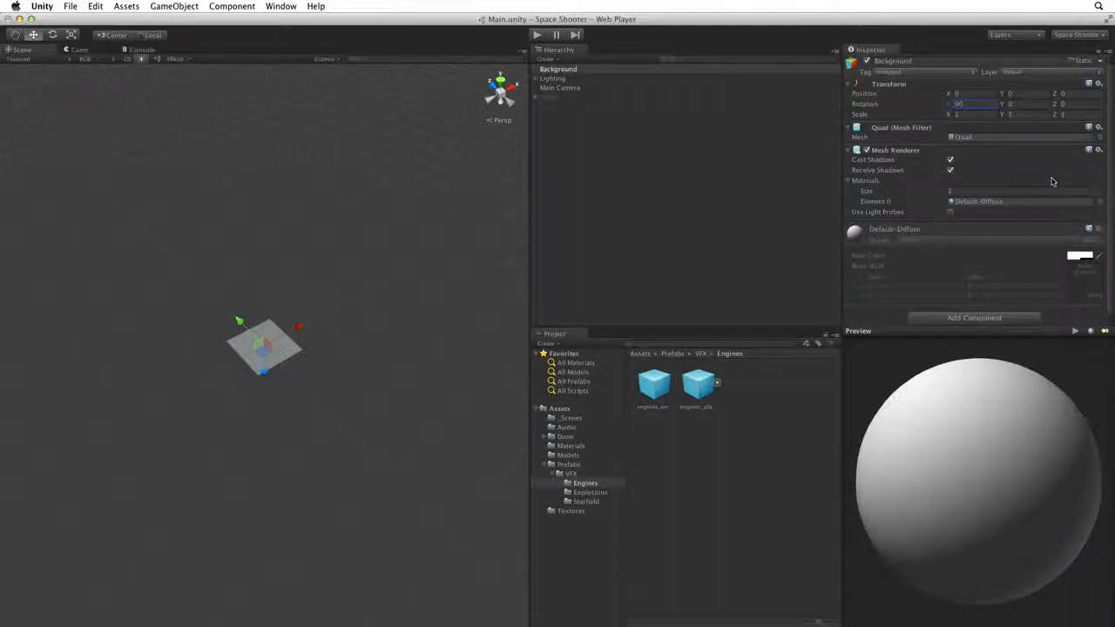
click(568, 512)
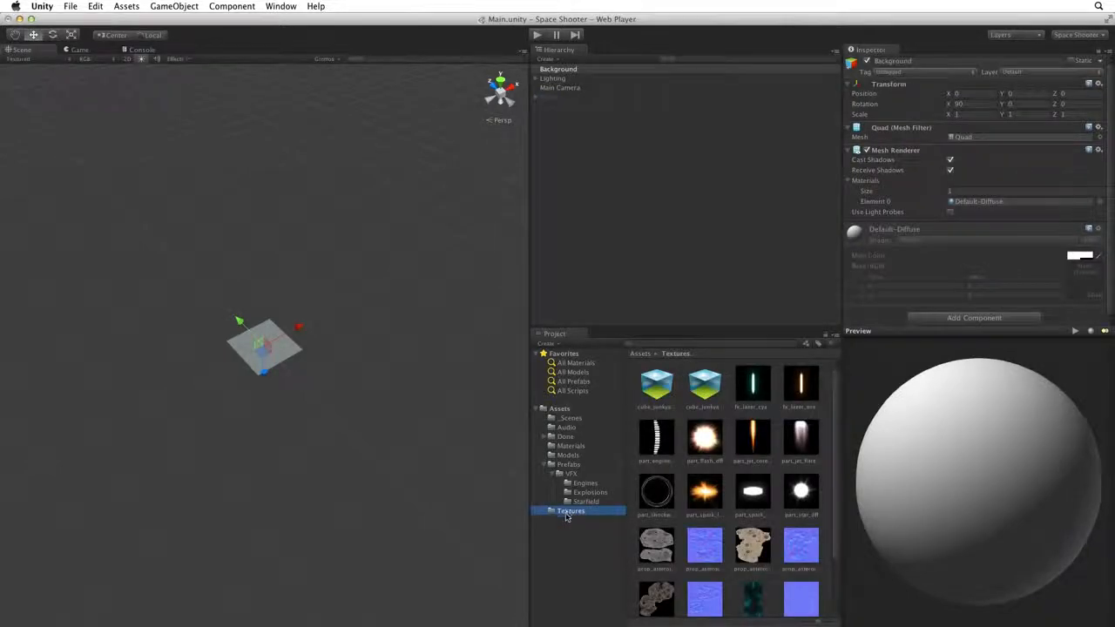
- Select the tile_nebula_green_dff texture to view its 1024x2048 import settings and preview
click(758, 598)
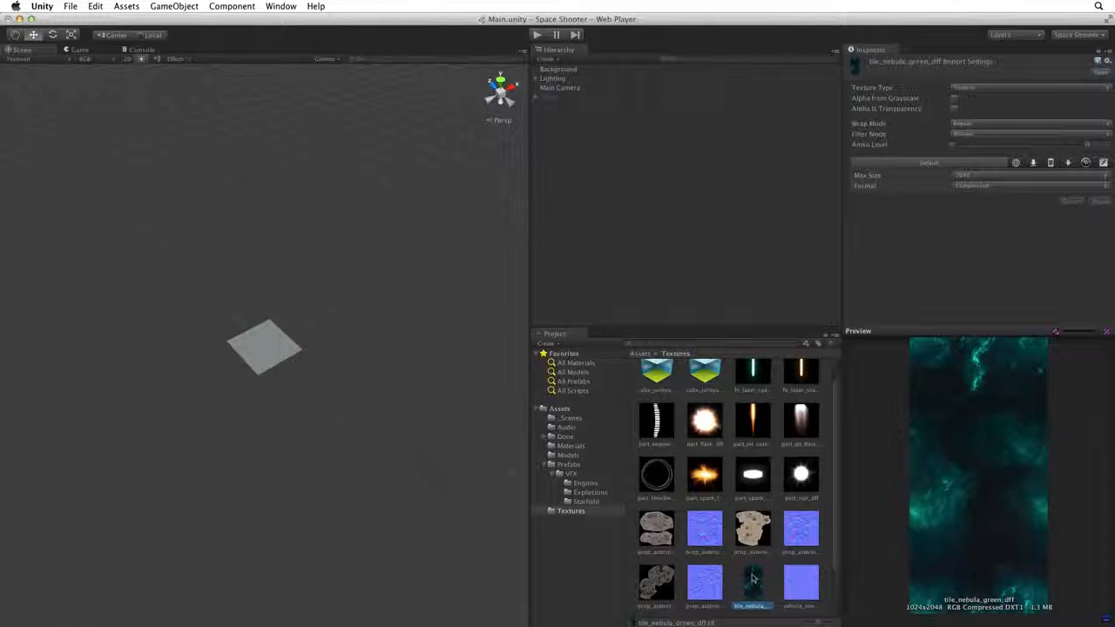
- Apply the tile_nebula_green_dff texture to the Background quad, then select and frame it
drag(753, 577, 272, 358)
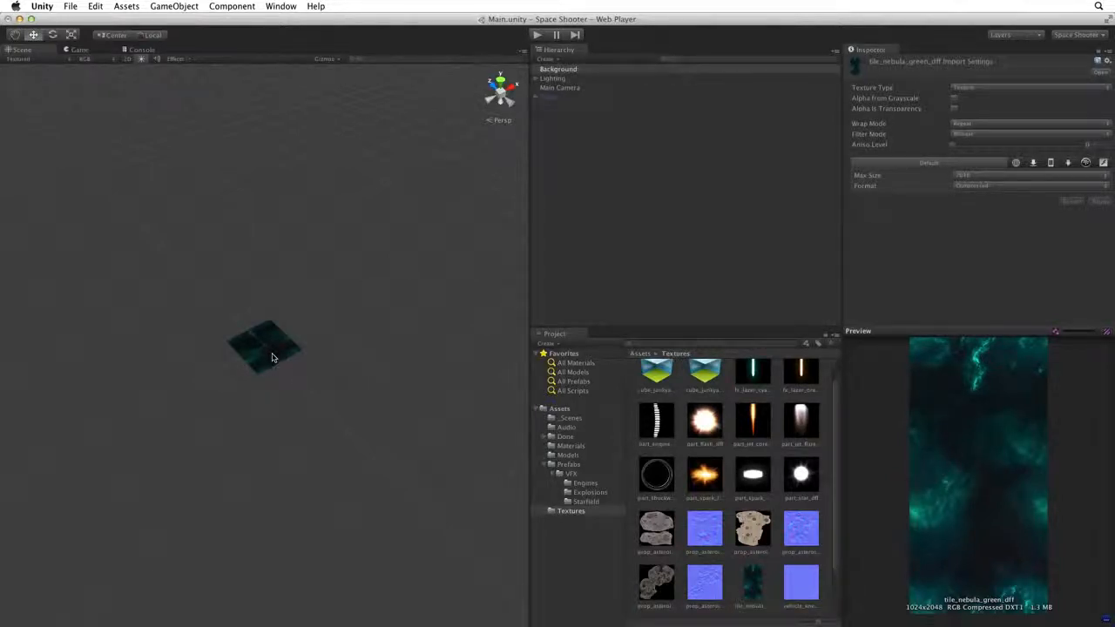
click(272, 357)
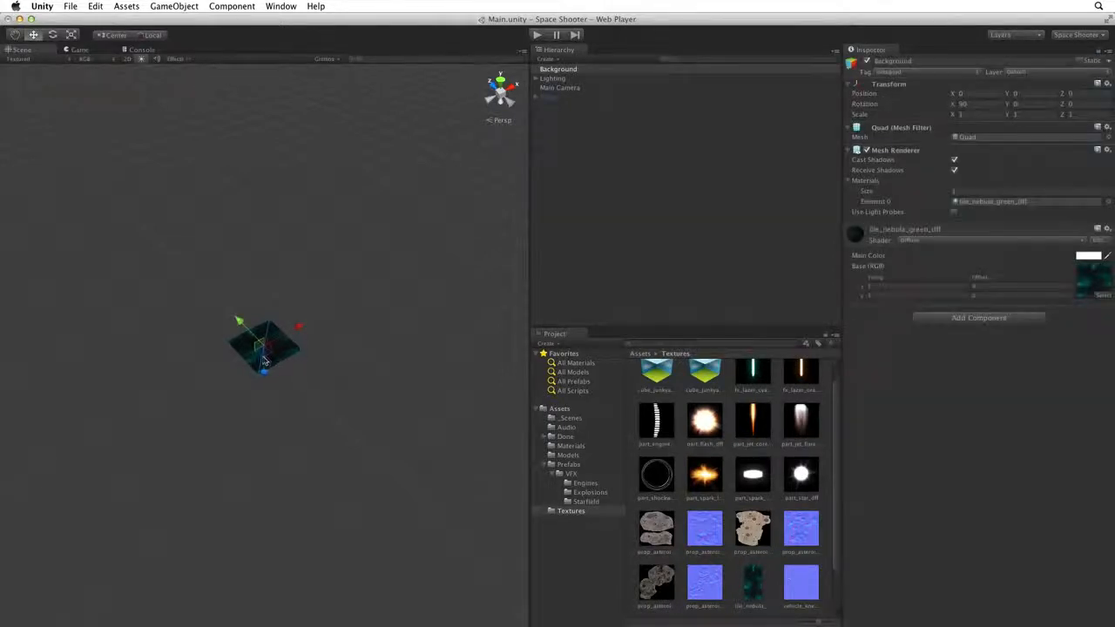
key(f)
alt+drag(273, 355, 241, 443)
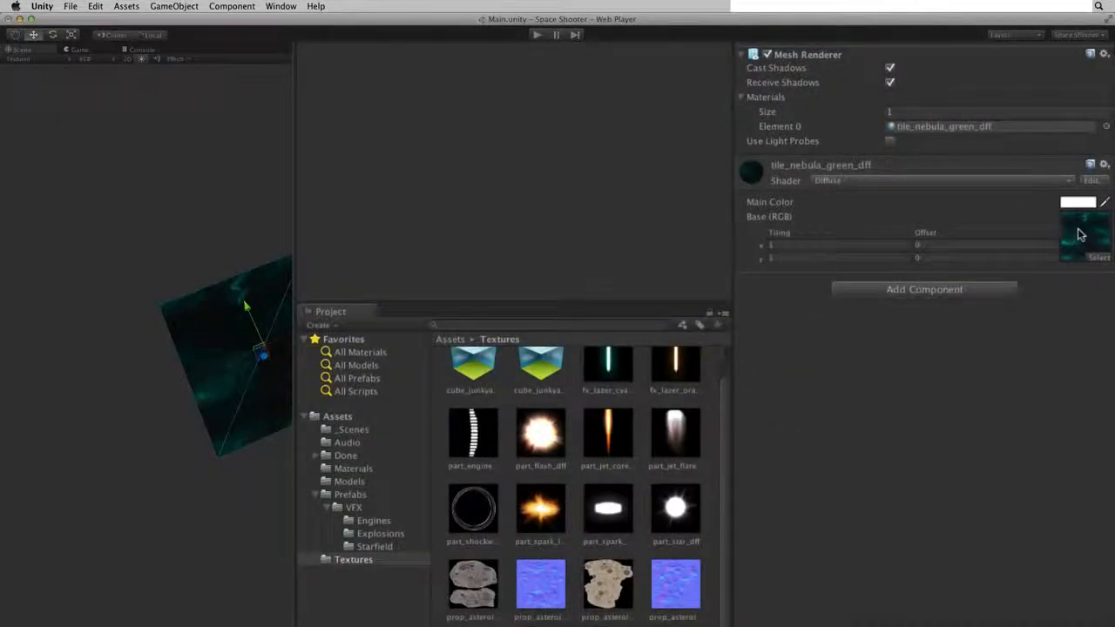
- Locate the nebula texture and the quad's tile_nebula_green_dff material in the Project panel
click(1078, 233)
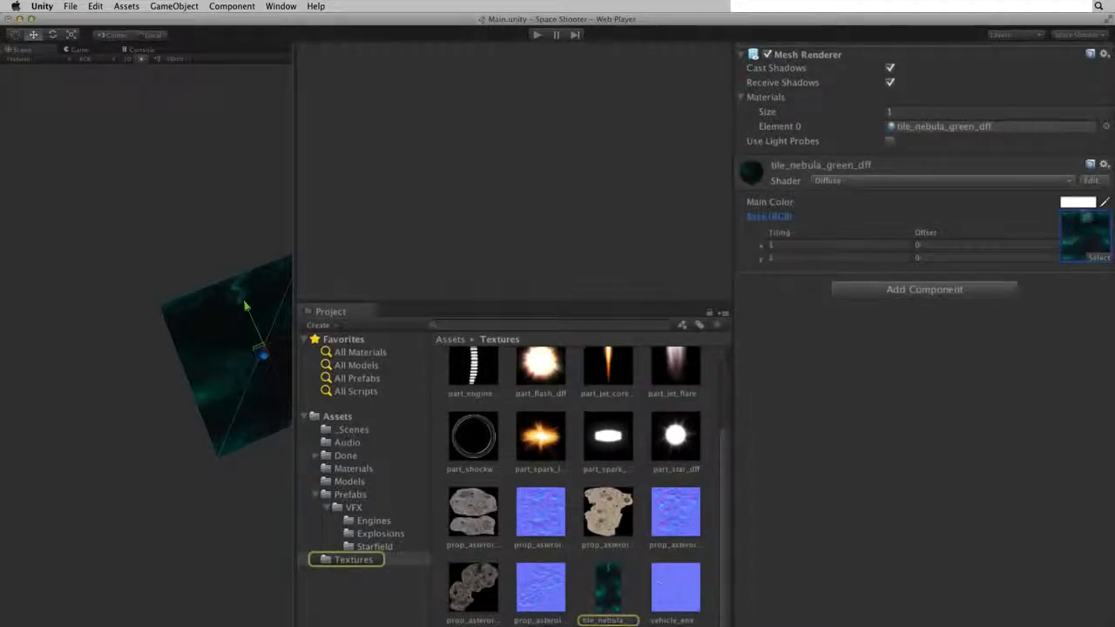
click(973, 126)
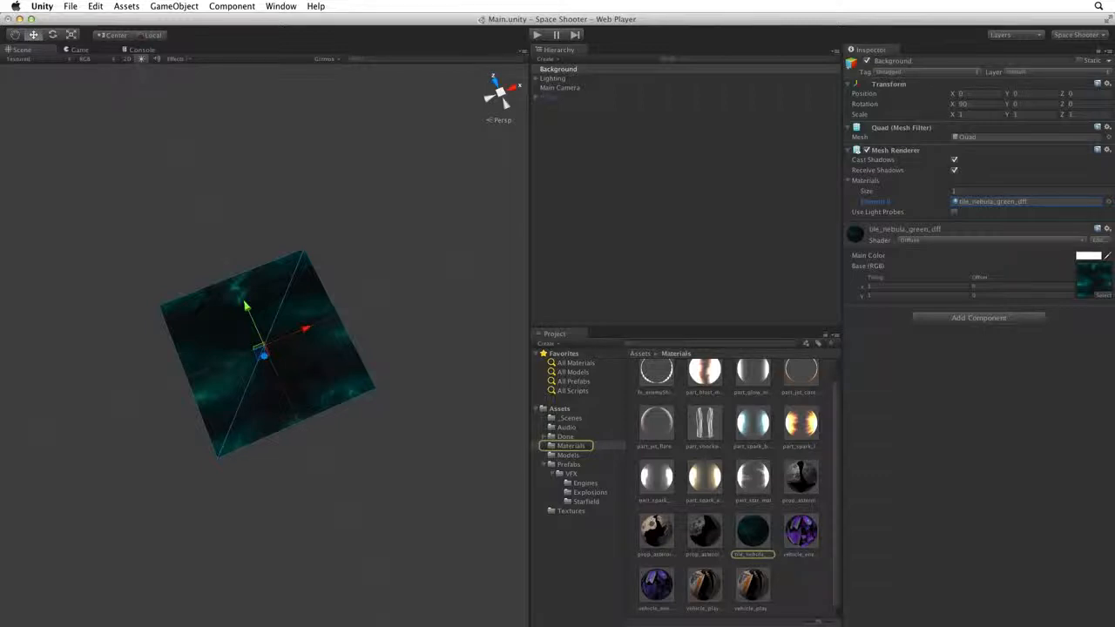
click(929, 242)
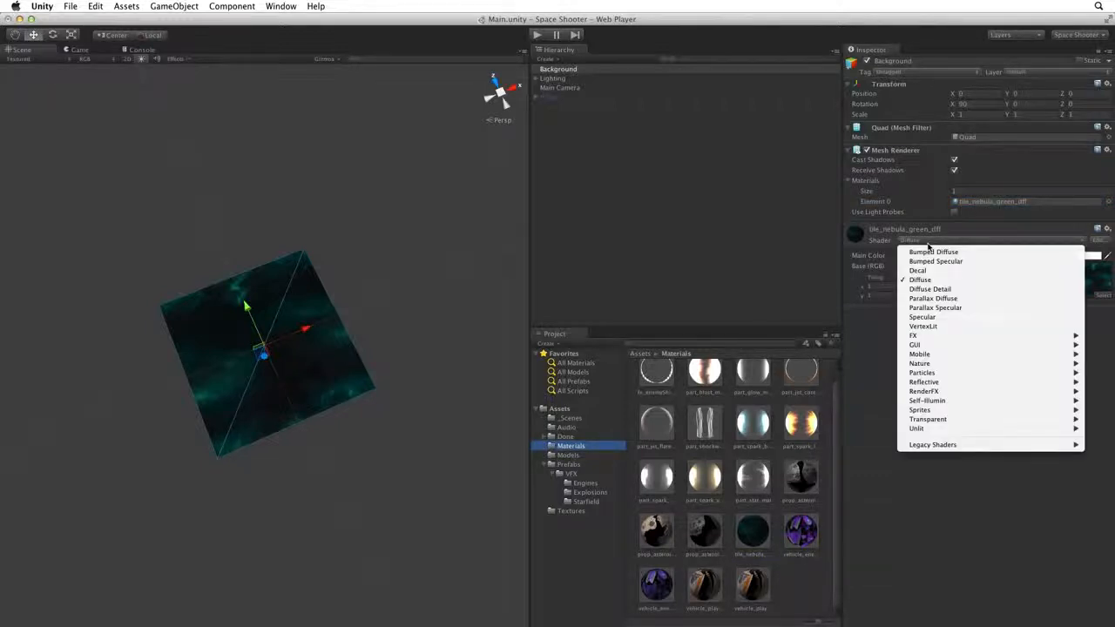
click(928, 246)
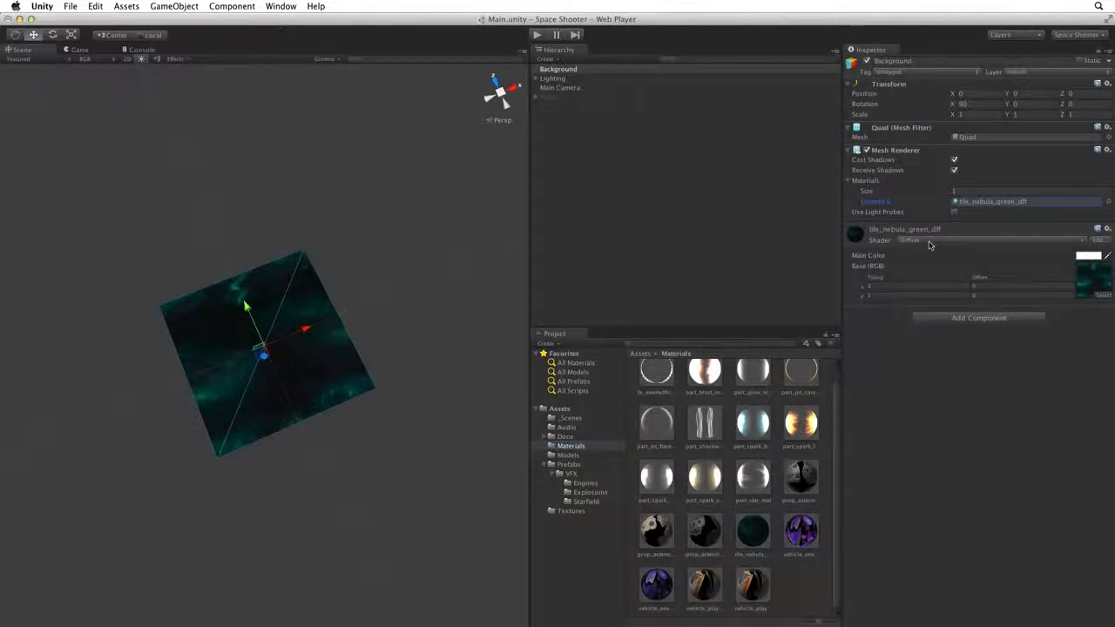
alt+drag(290, 402, 301, 361)
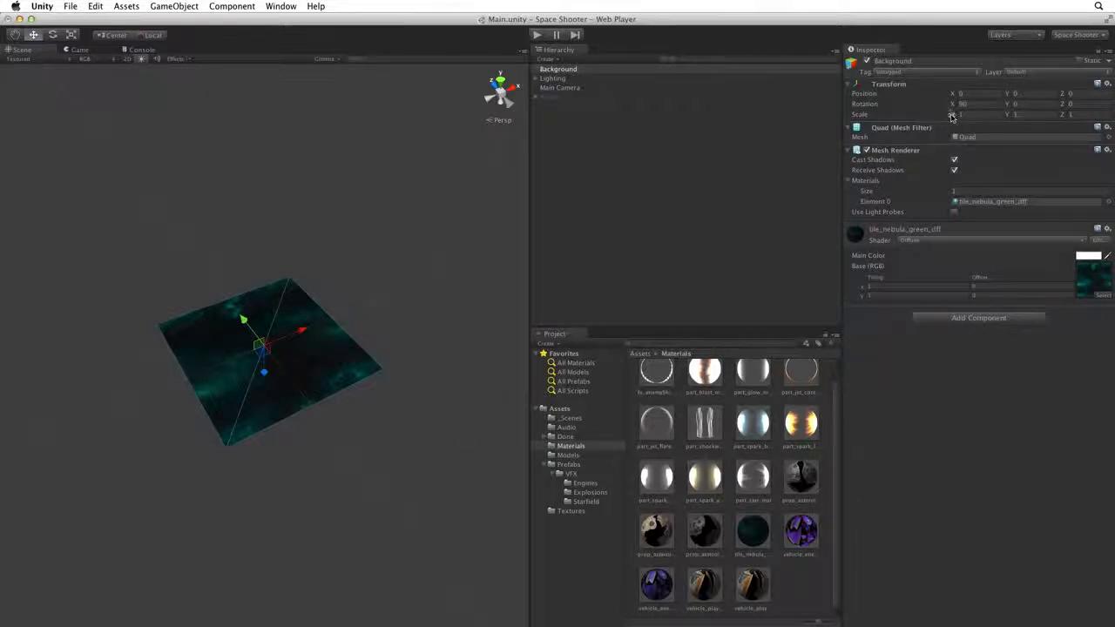
- Reset the Background quad's scale to 1 and reselect the tile_nebula_green_dff texture
drag(952, 116, 1078, 116)
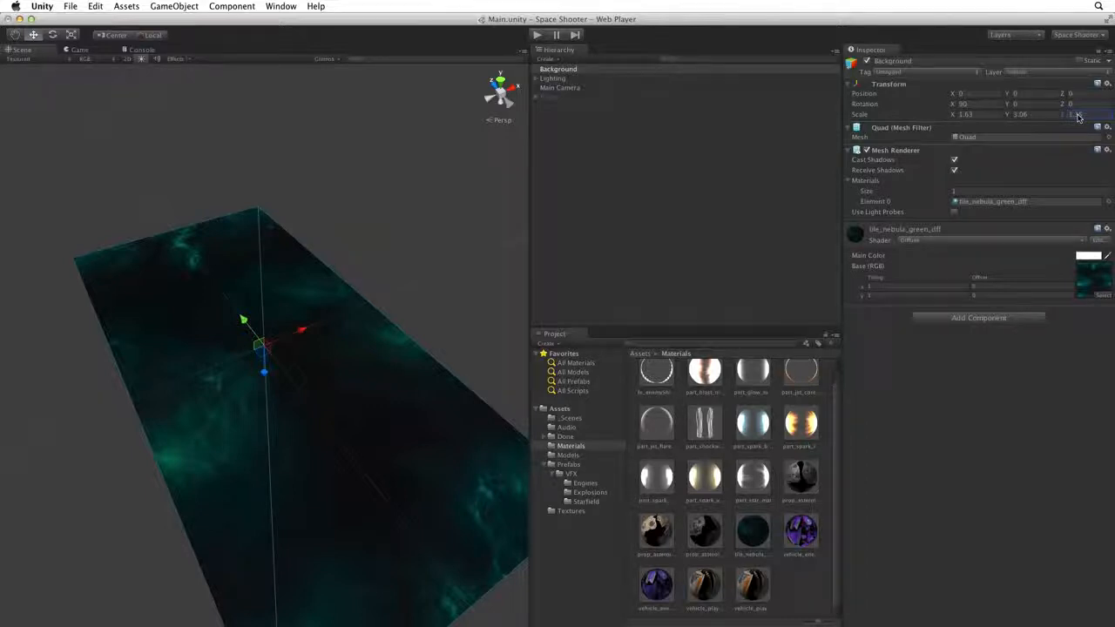
click(1107, 83)
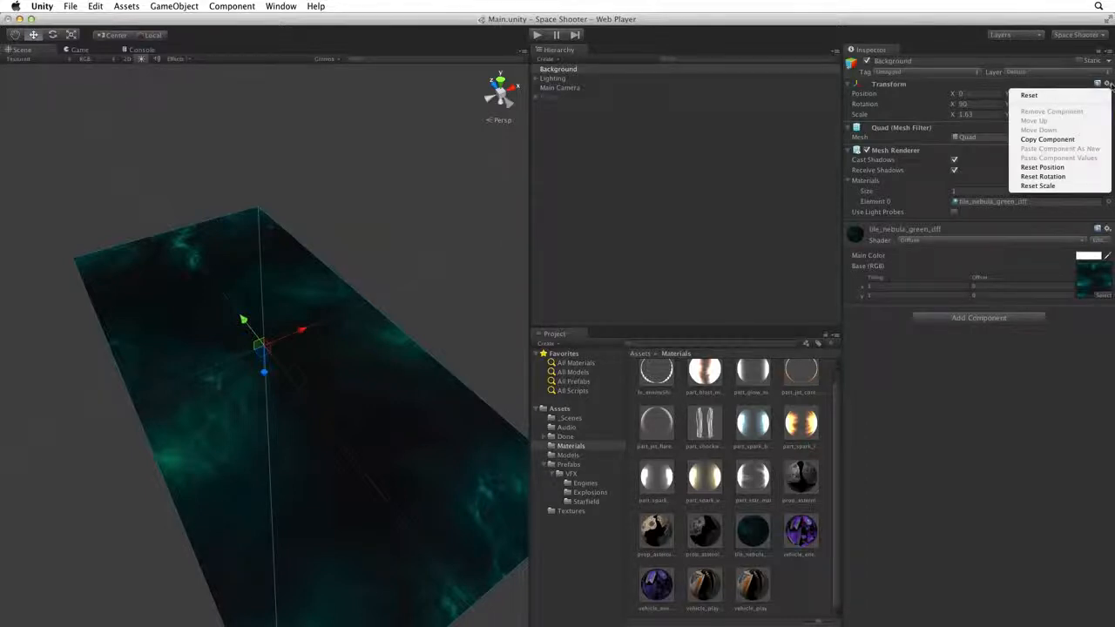
click(1062, 187)
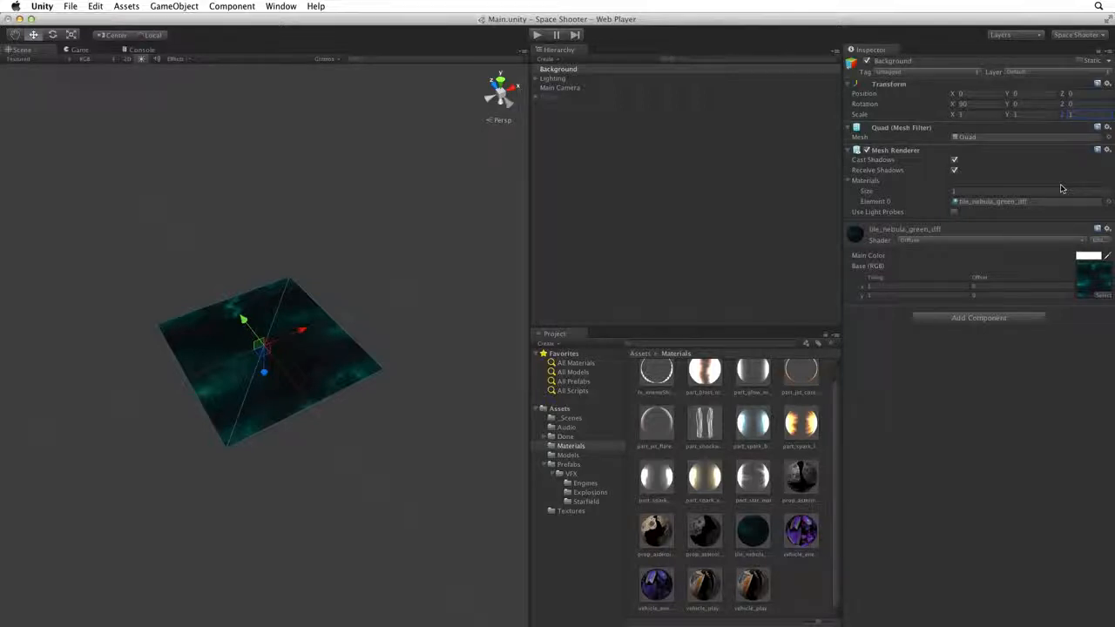
click(571, 511)
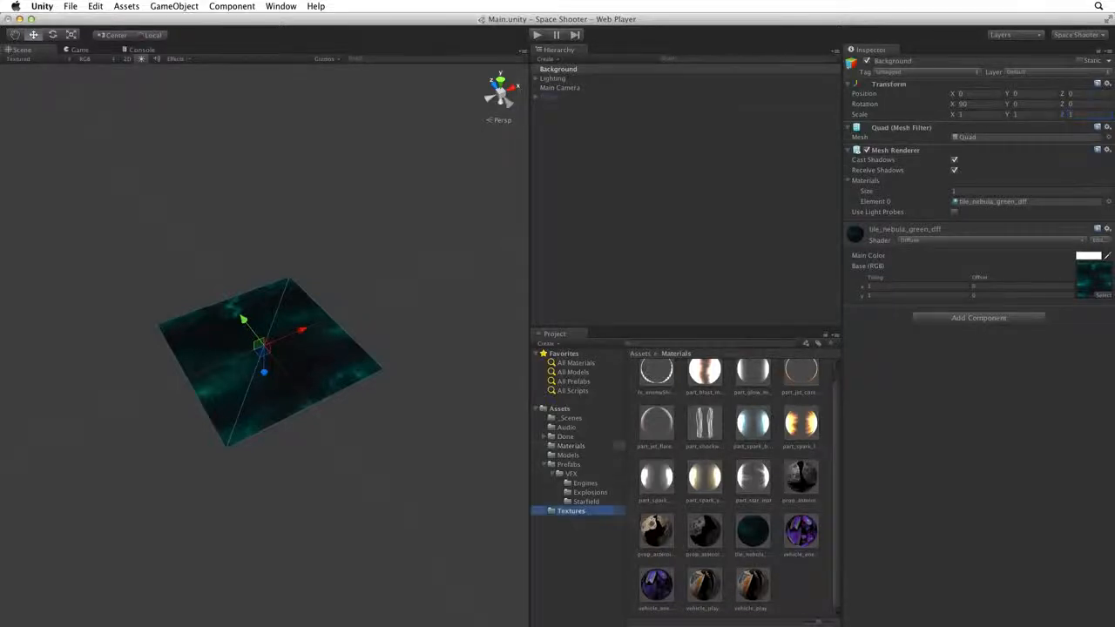
click(754, 582)
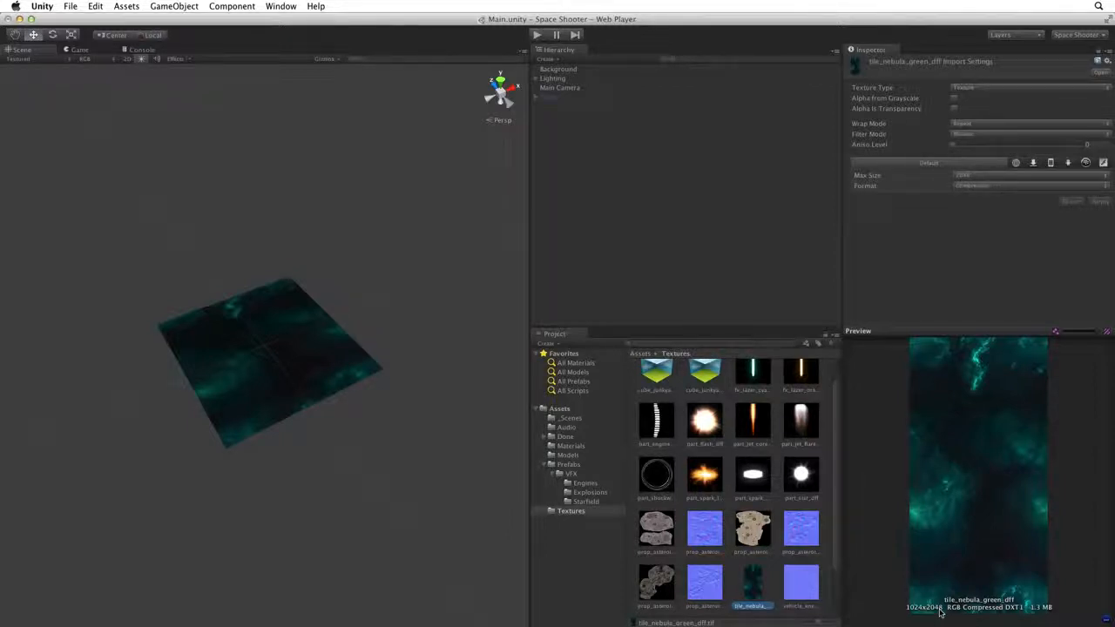
- Switch to the Game view to see the nebula quad as a small square in frame
click(80, 50)
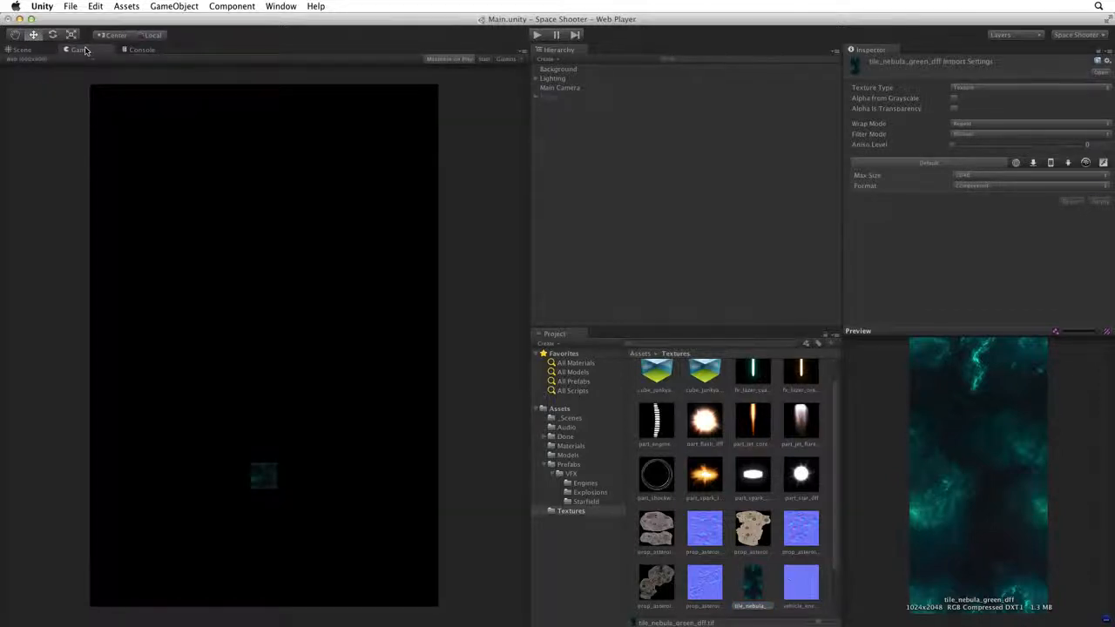
- Scale the Background quad to 15 on X and 30 on Y so the nebula fills the Game view
click(558, 69)
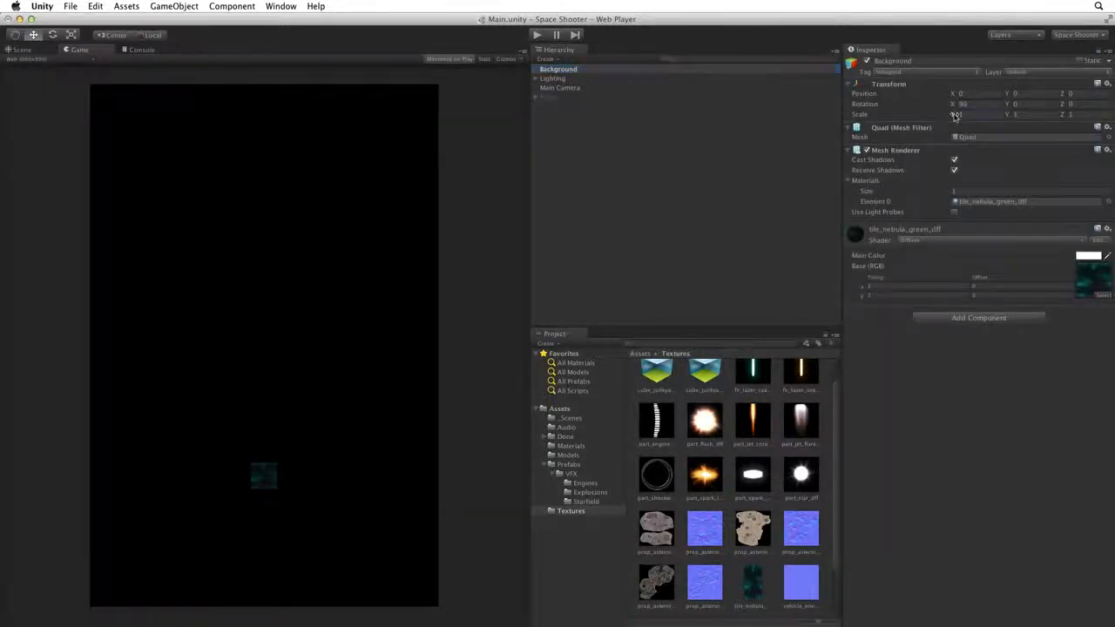
drag(955, 116, 1096, 116)
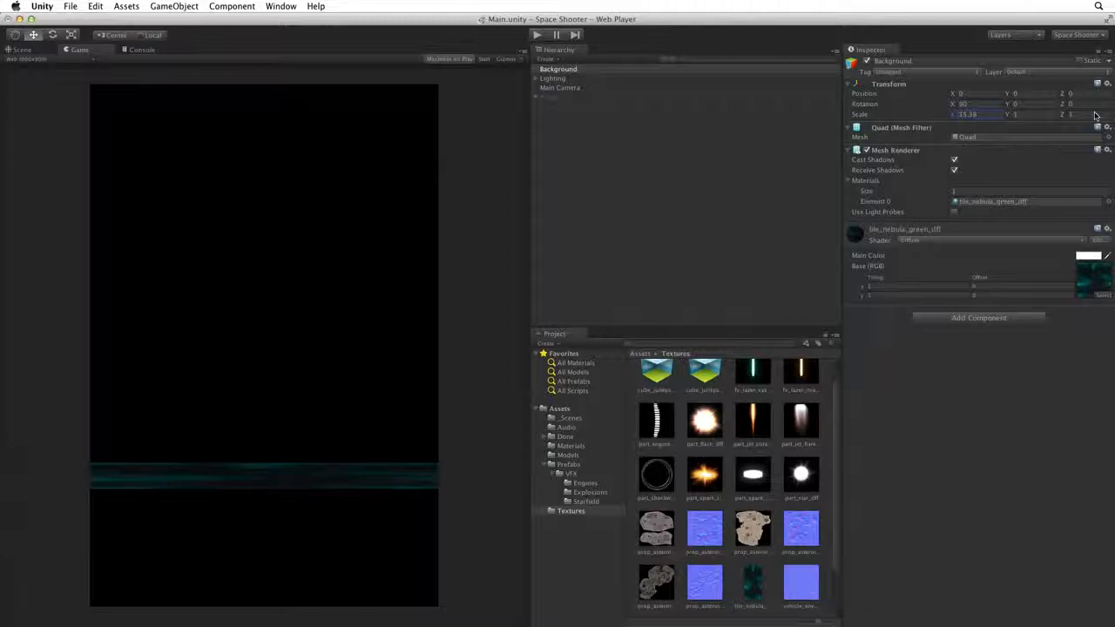
click(963, 114)
text(15)
key(Tab)
text(10)
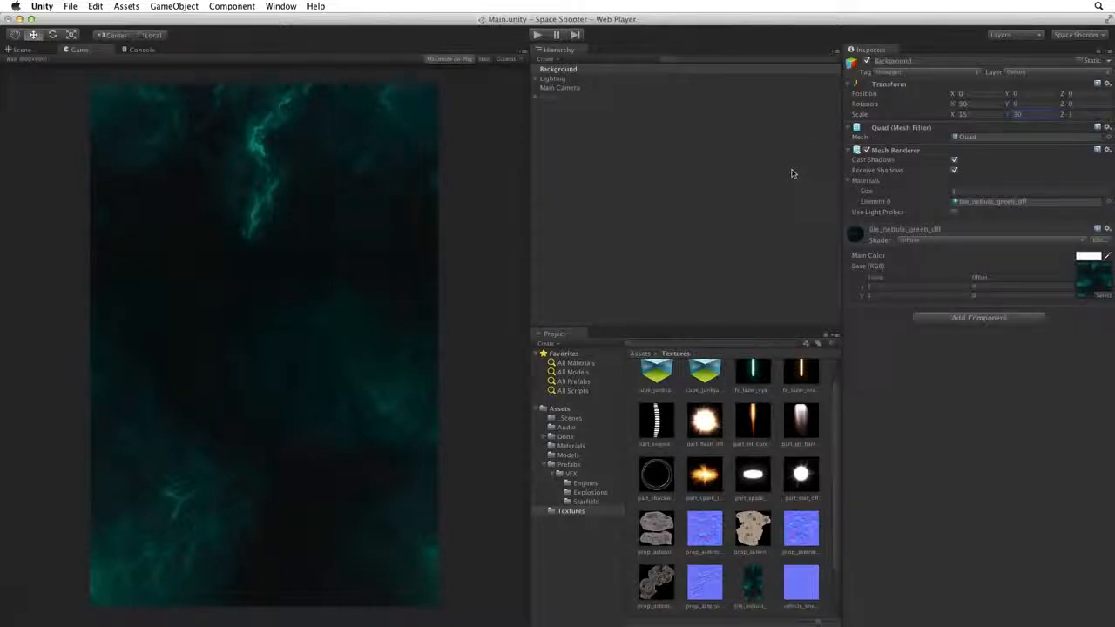
- Frame and orbit the stretched Background quad in the Scene view, then list its material's shaders
click(22, 49)
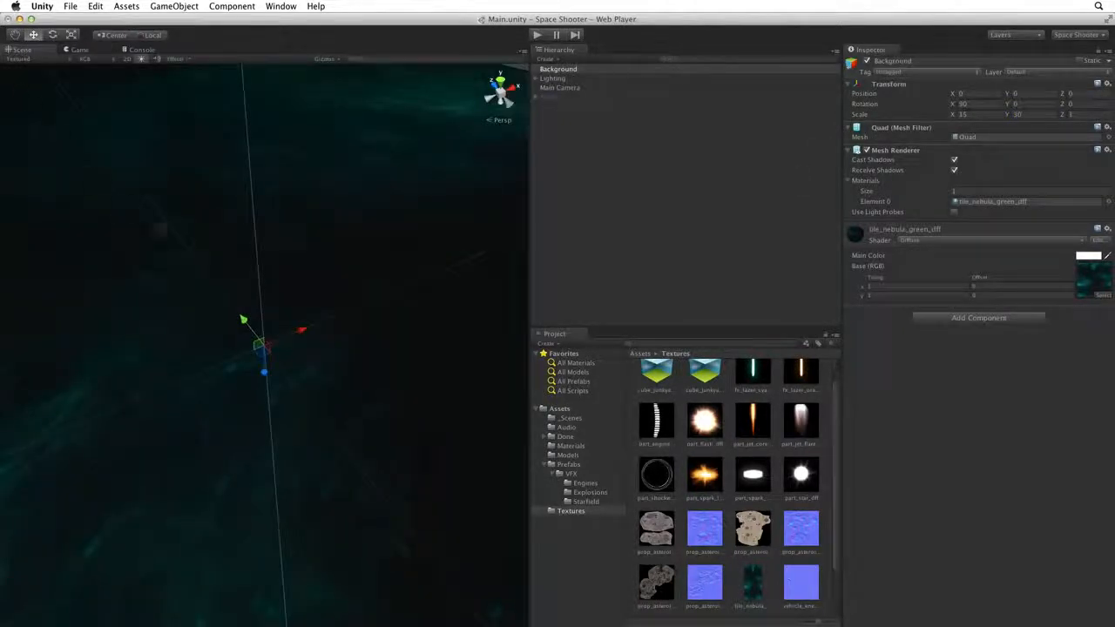
key(f)
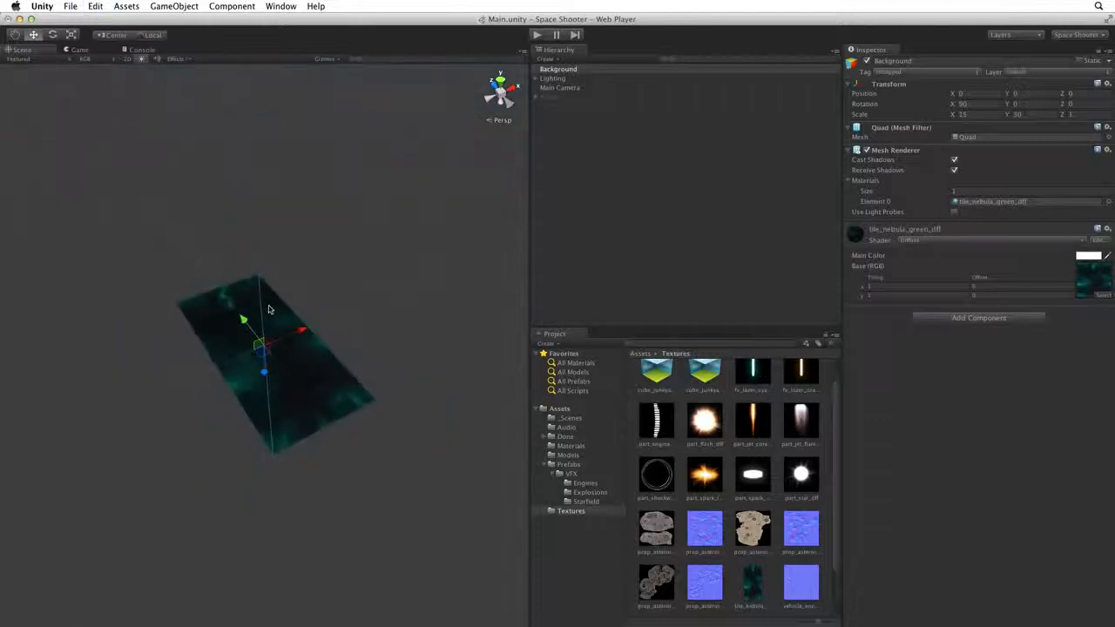
alt+drag(260, 304, 232, 324)
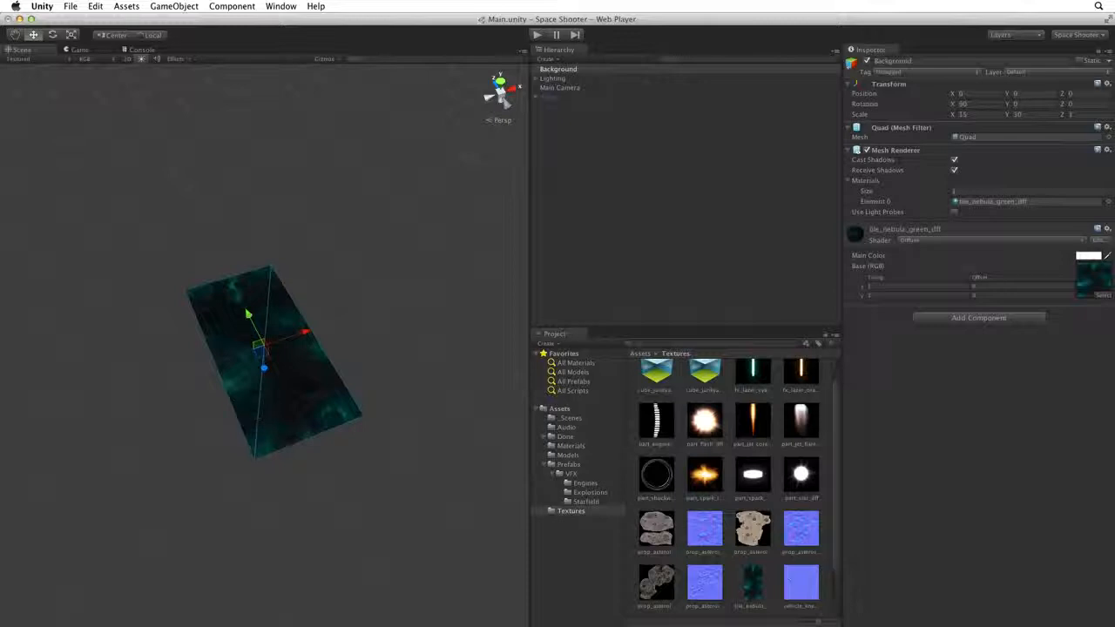
click(953, 240)
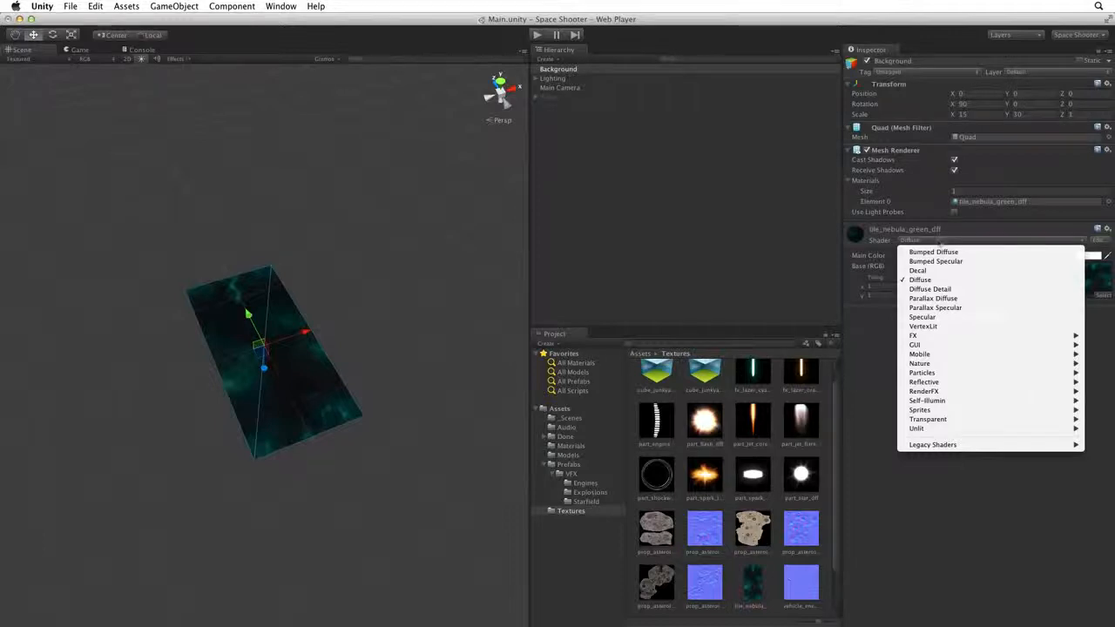
- Leave the nebula material on Diffuse and inspect the Lighting object's transform
click(955, 241)
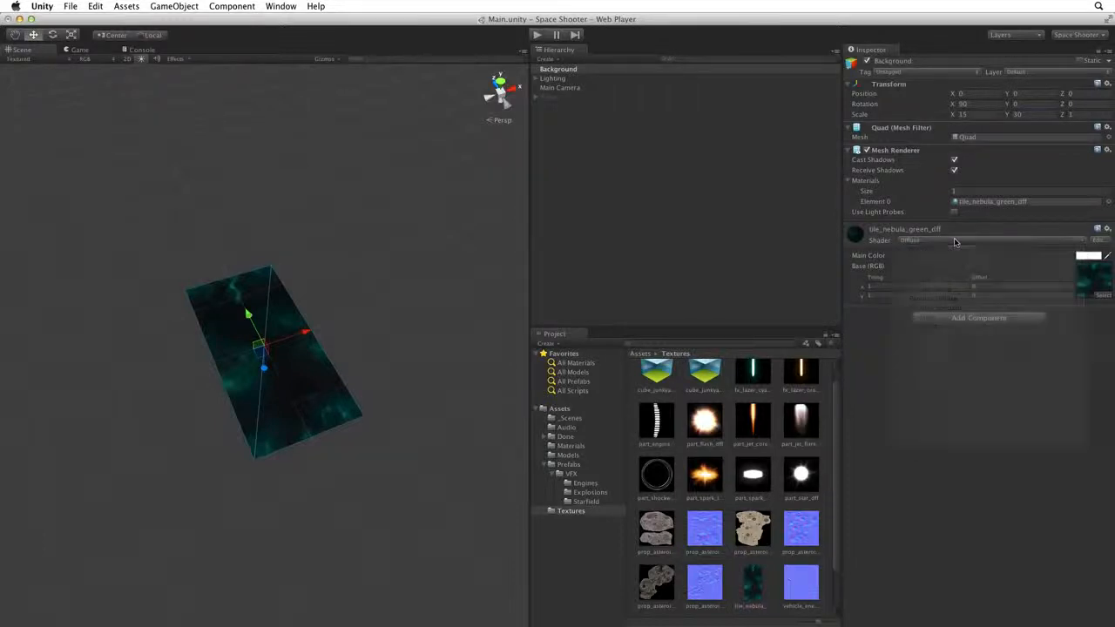
click(563, 78)
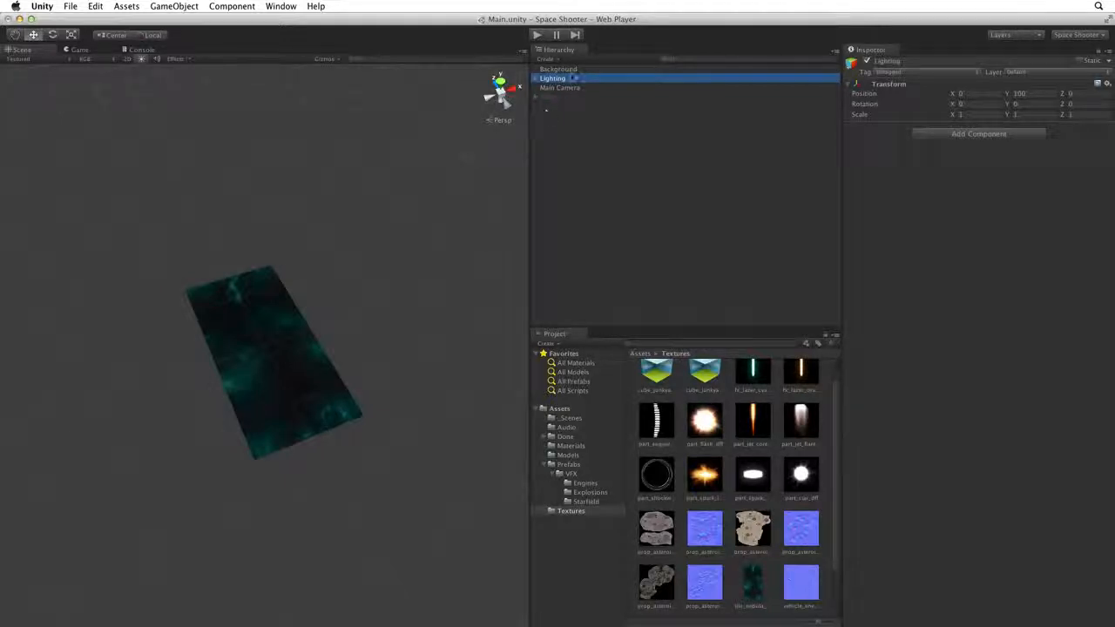
- Switch the Background's tile_nebula_green_dff material to the Unlit/Texture shader
click(562, 69)
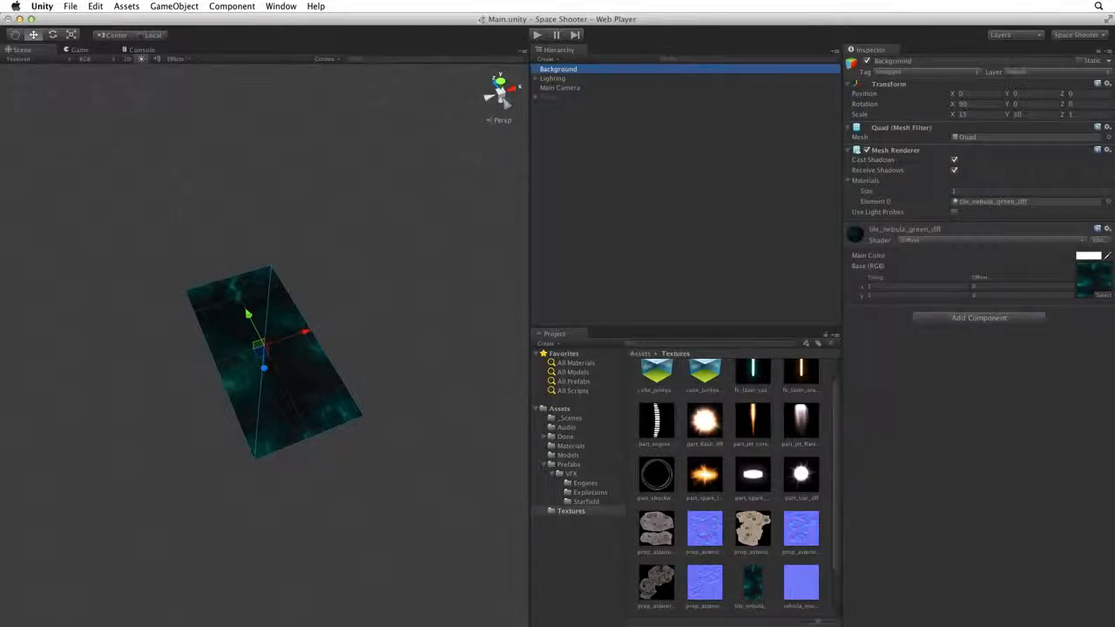
click(975, 240)
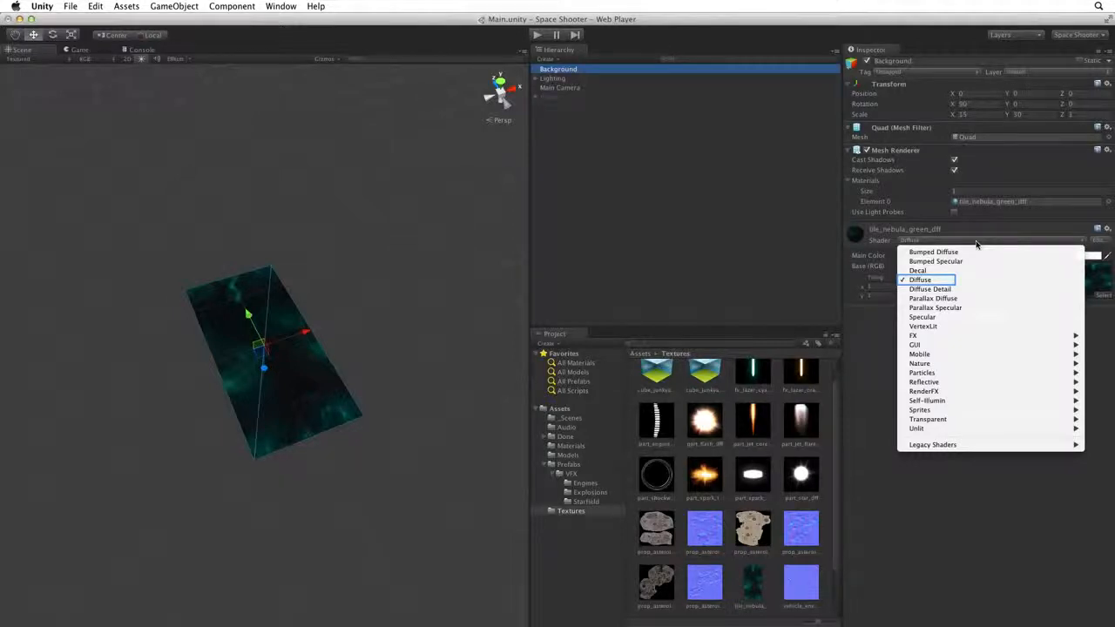
key(Down)
key(Down)
key(Down)
key(Down)
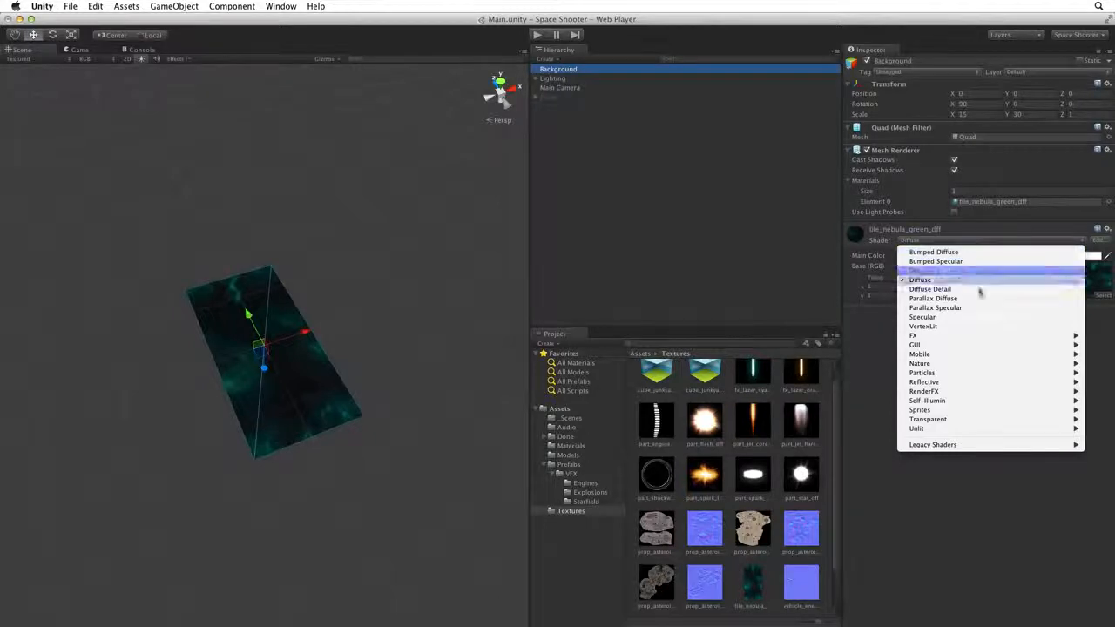
mouse_move(962, 430)
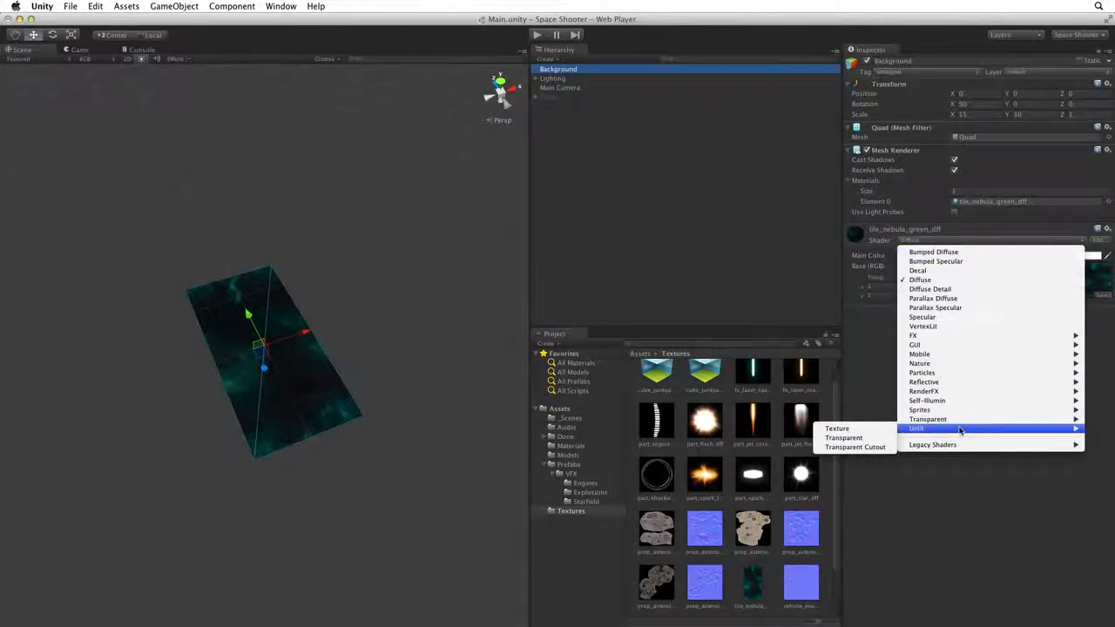
click(854, 435)
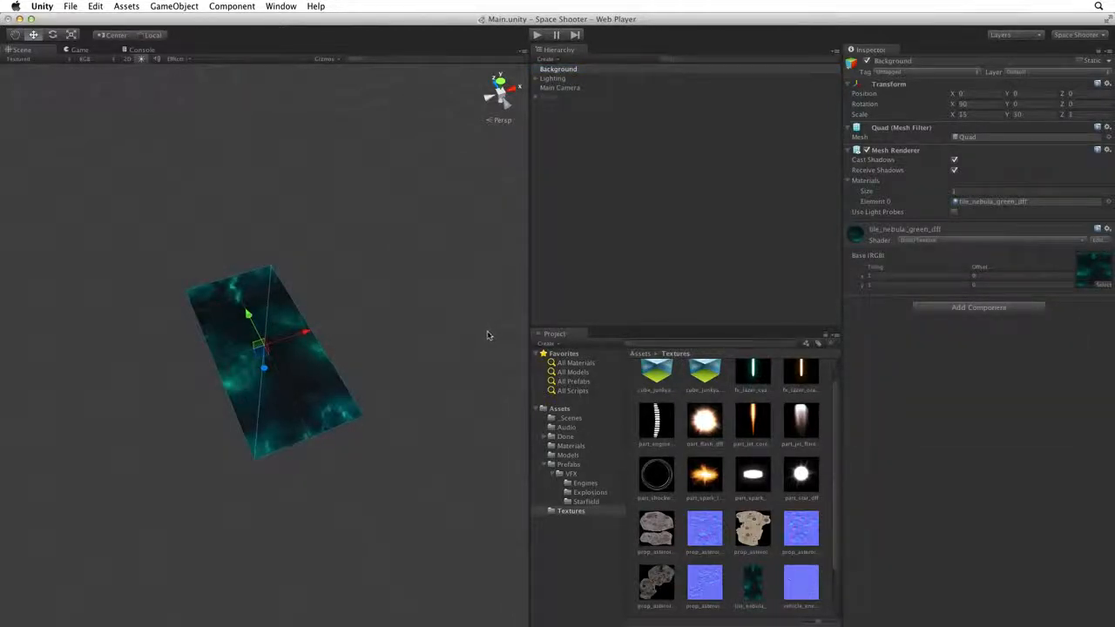
- View the nebula in the Game view and compare it with the Diffuse shader
alt+drag(433, 343, 346, 262)
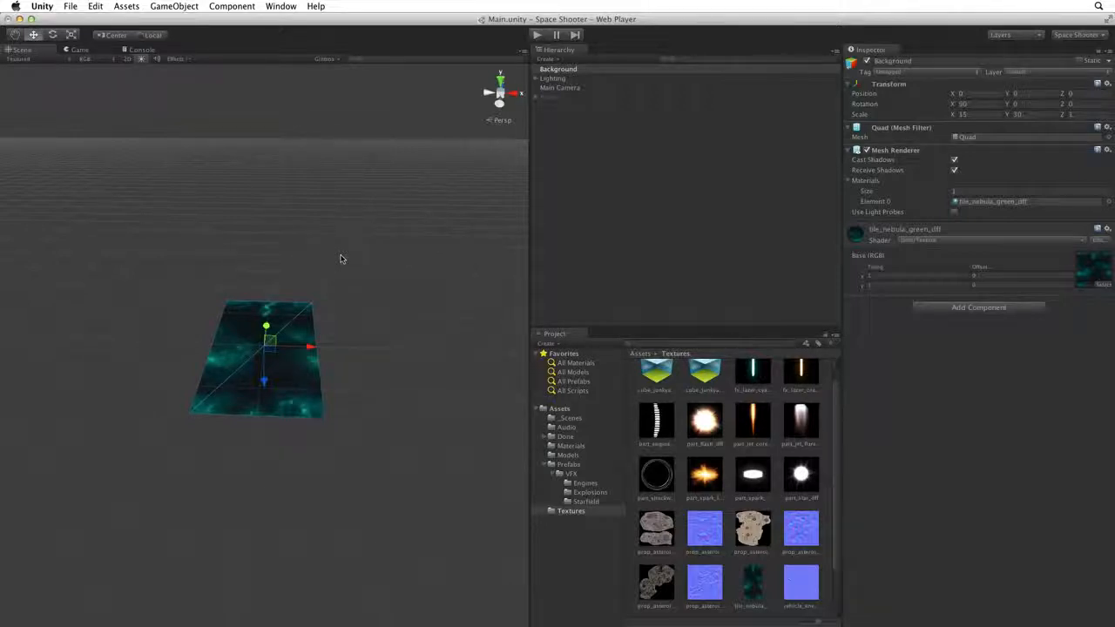
click(79, 50)
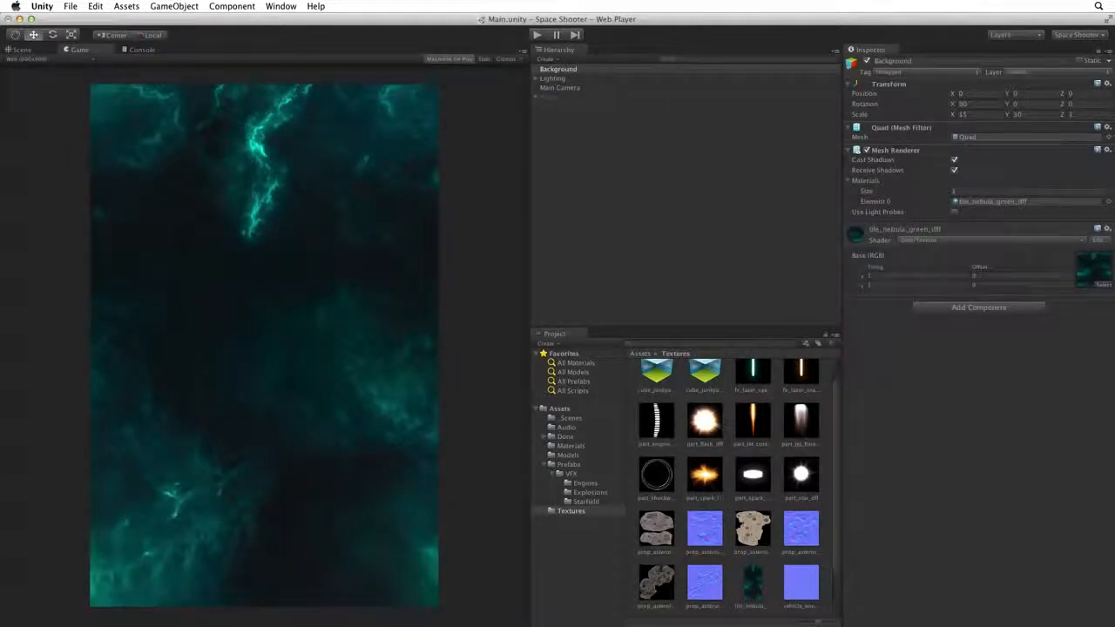
click(937, 242)
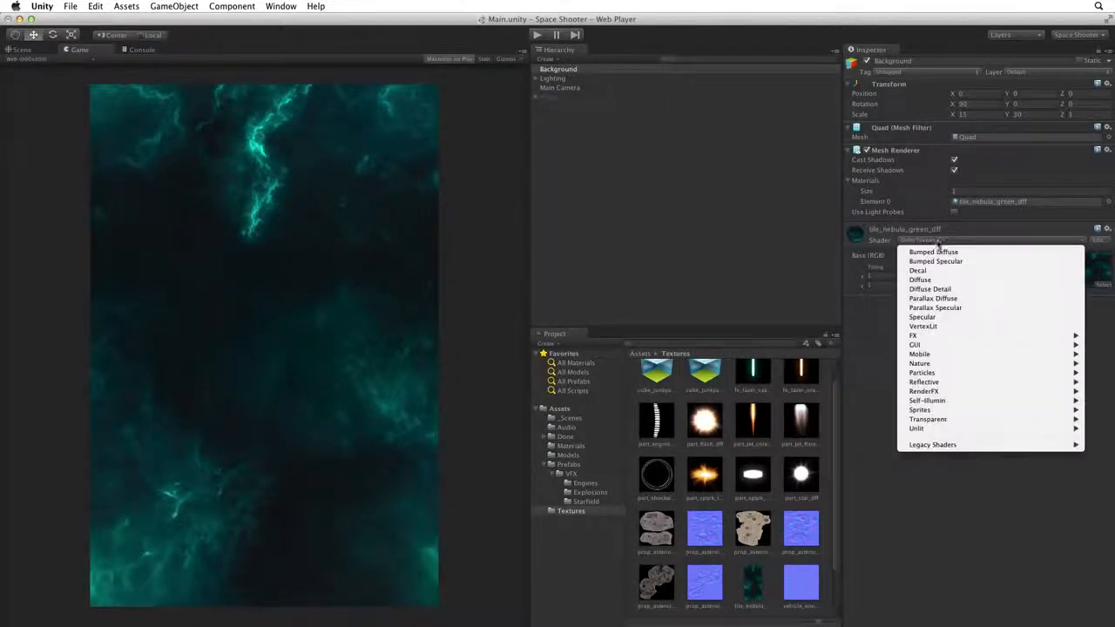
click(931, 285)
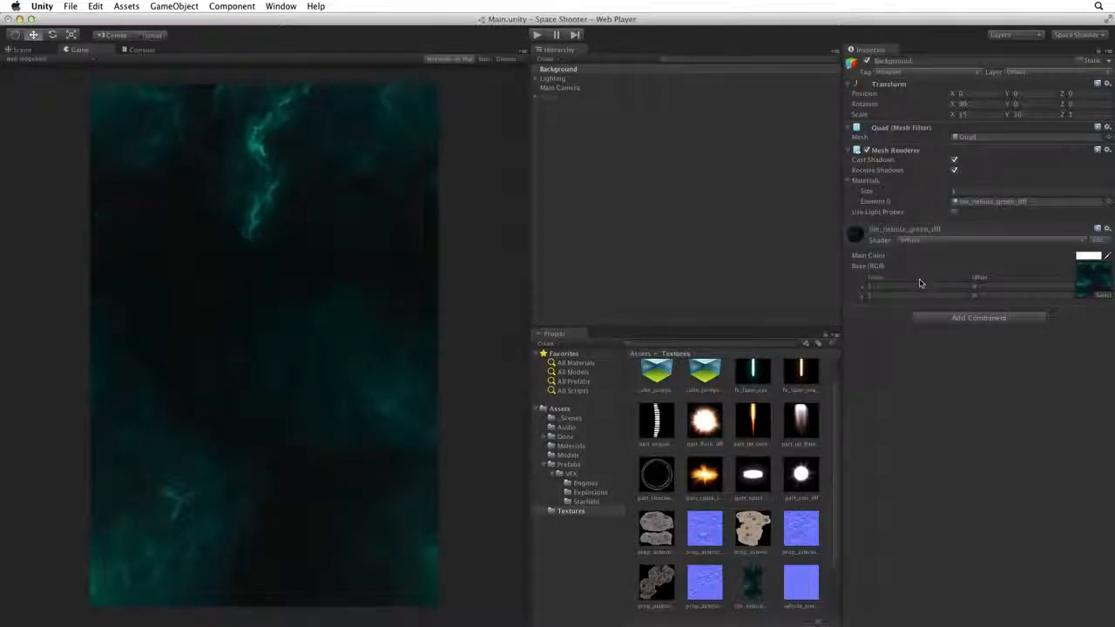
- Return the nebula material to Unlit/Texture and enable the Player ship
click(928, 241)
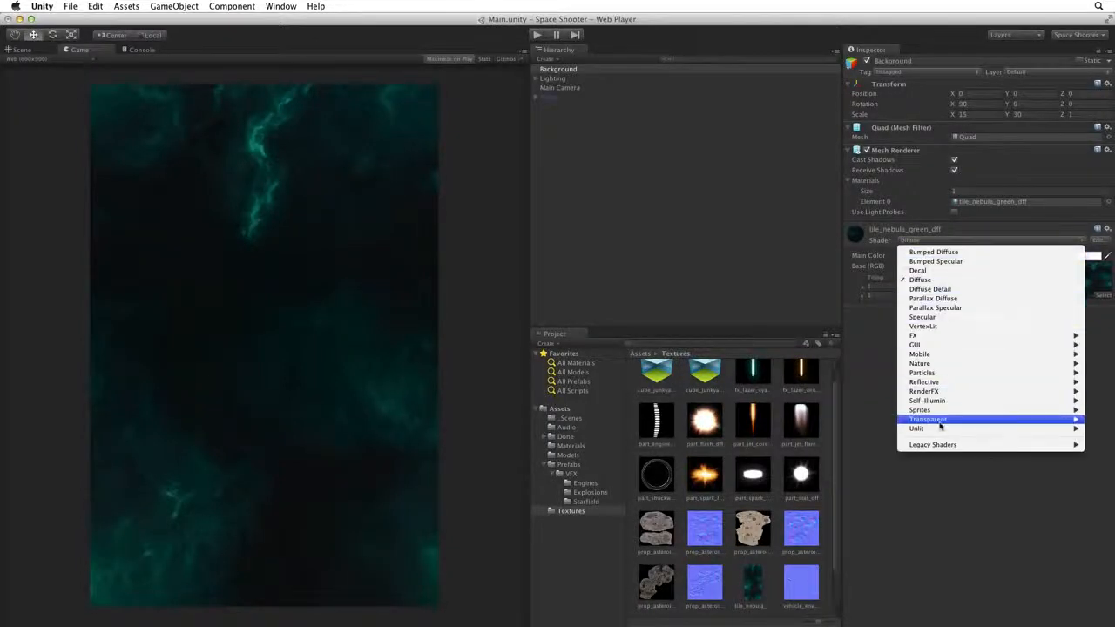
mouse_move(937, 429)
click(837, 429)
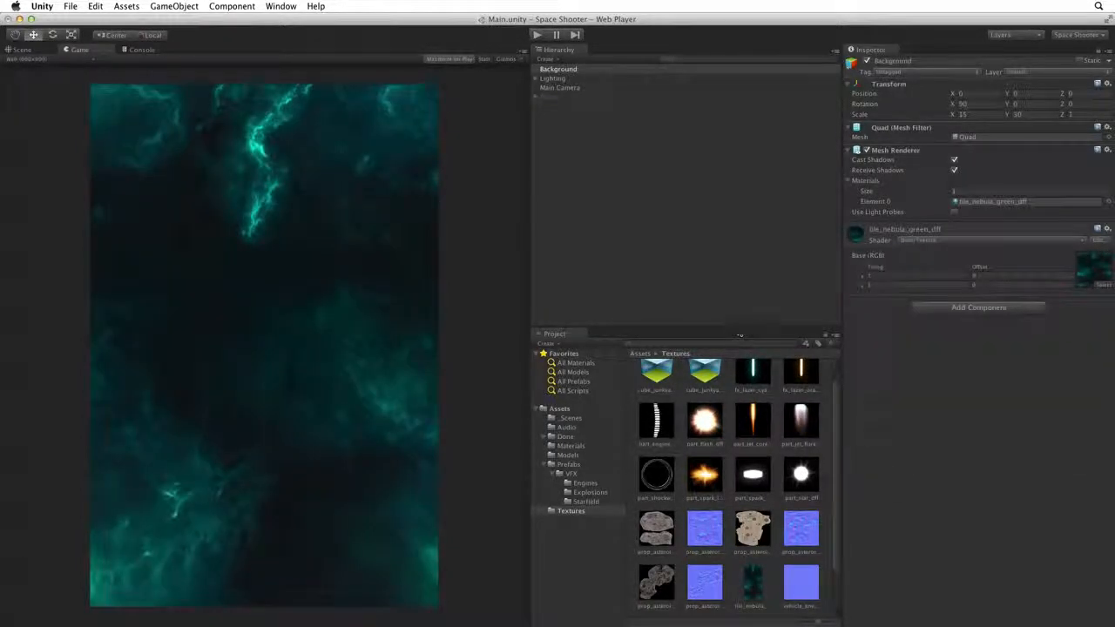
click(574, 96)
click(864, 61)
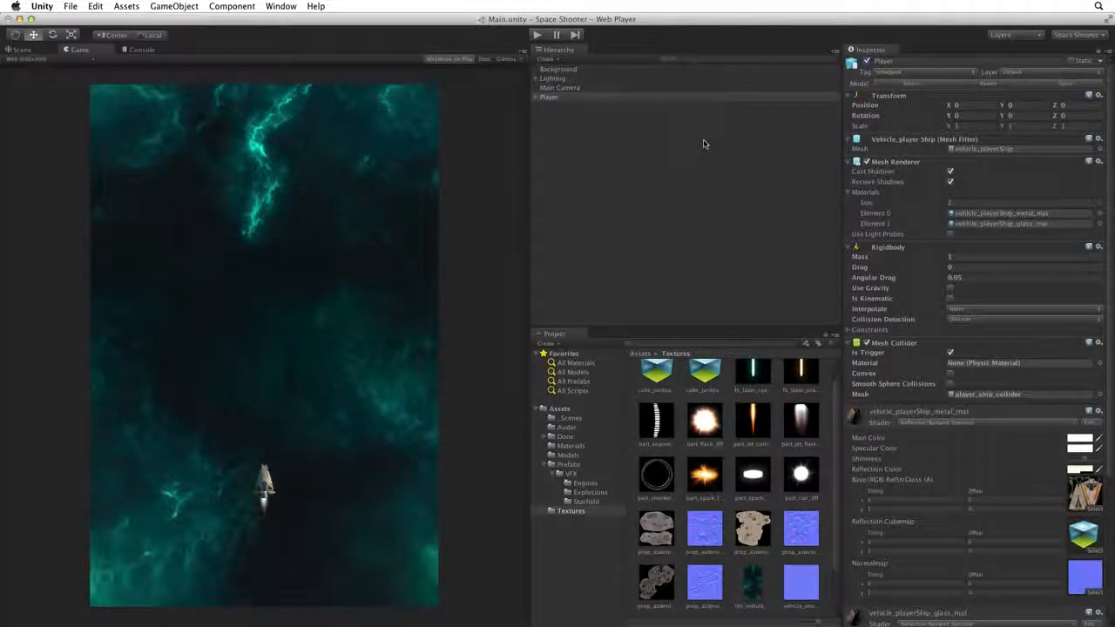
- Frame the Player ship side-on in the Scene view to see it level with the nebula, then select Background
click(28, 48)
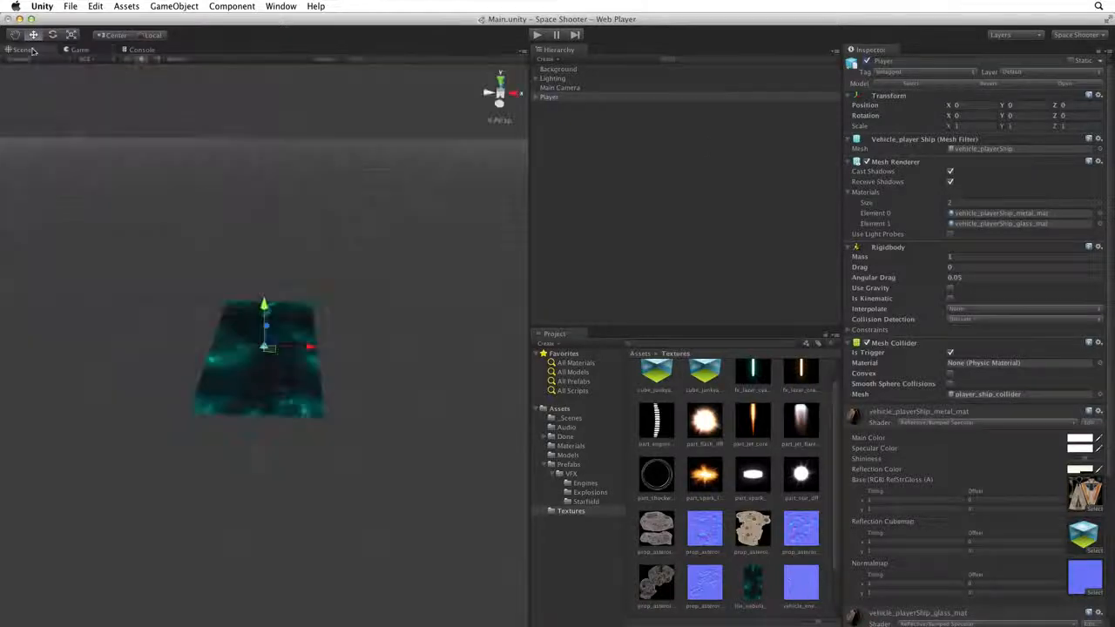
alt+drag(230, 352, 368, 343)
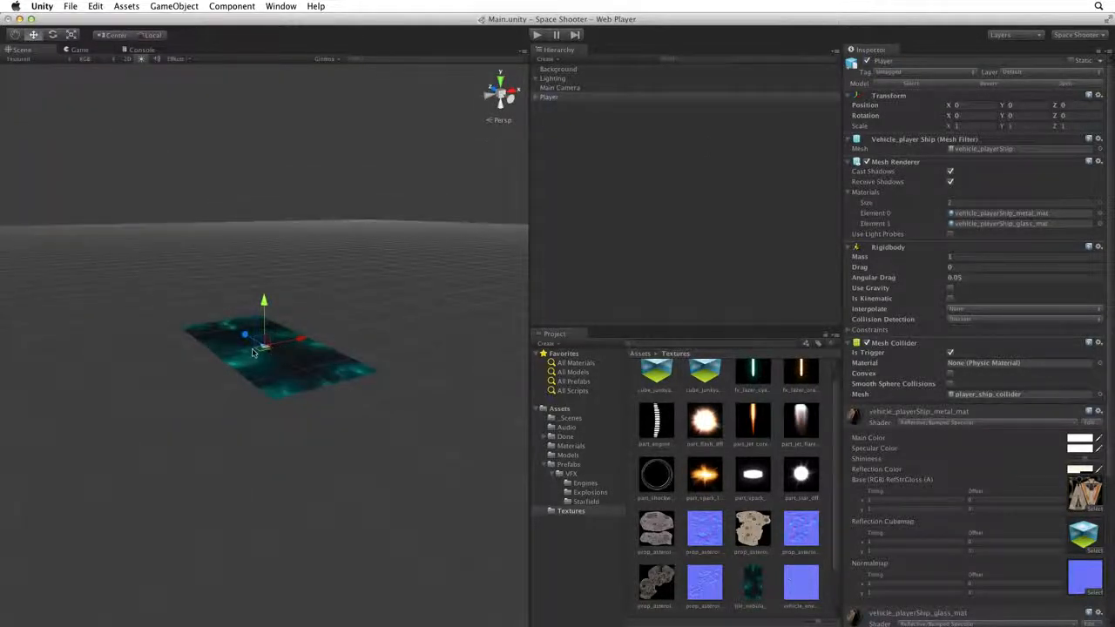
key(f)
alt+drag(265, 353, 326, 336)
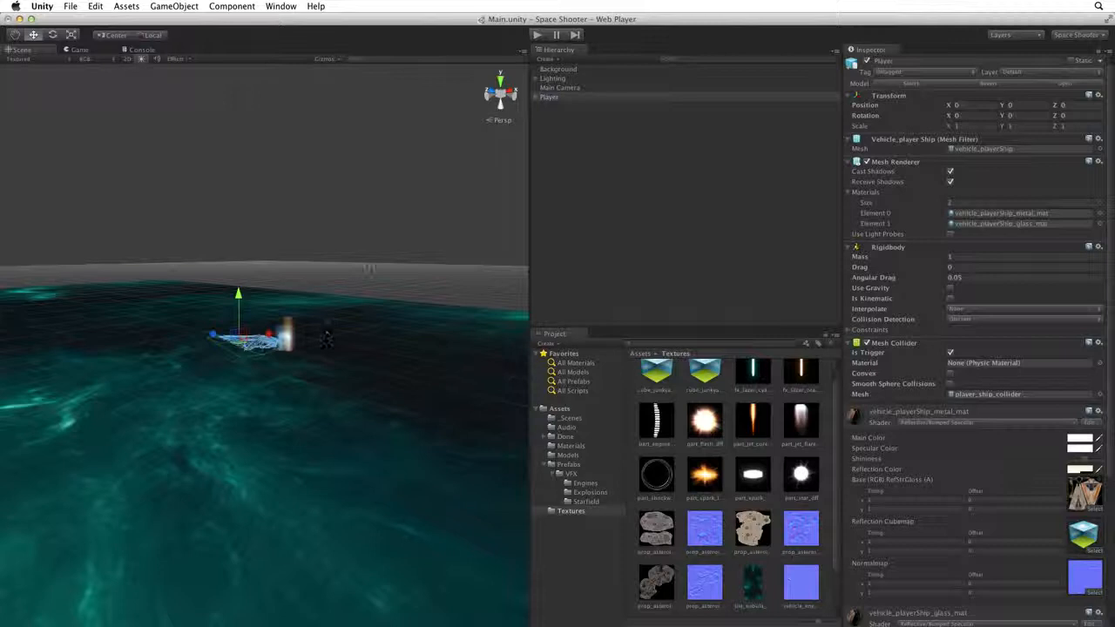
click(557, 69)
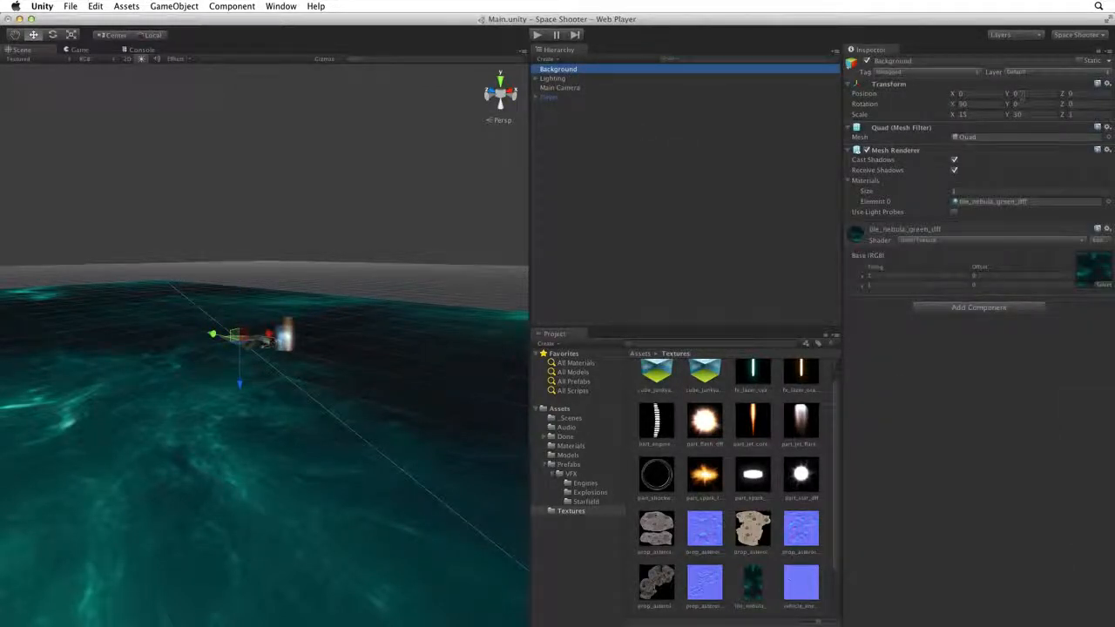
- Lower the Background quad to Y position -10, beneath the Player ship
click(1015, 94)
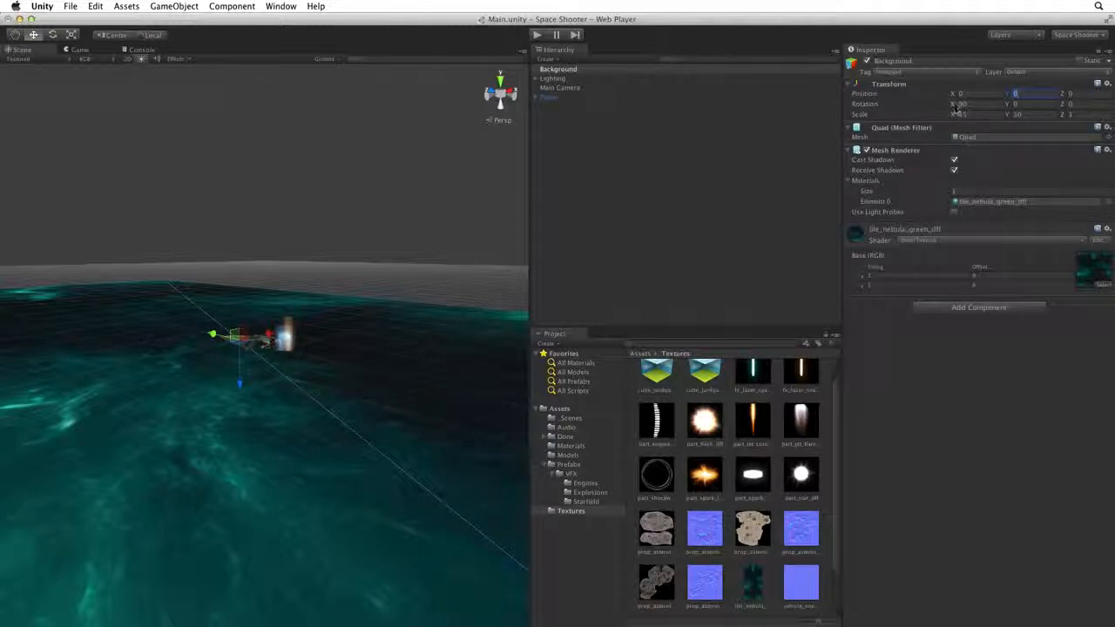
drag(1009, 96, 976, 103)
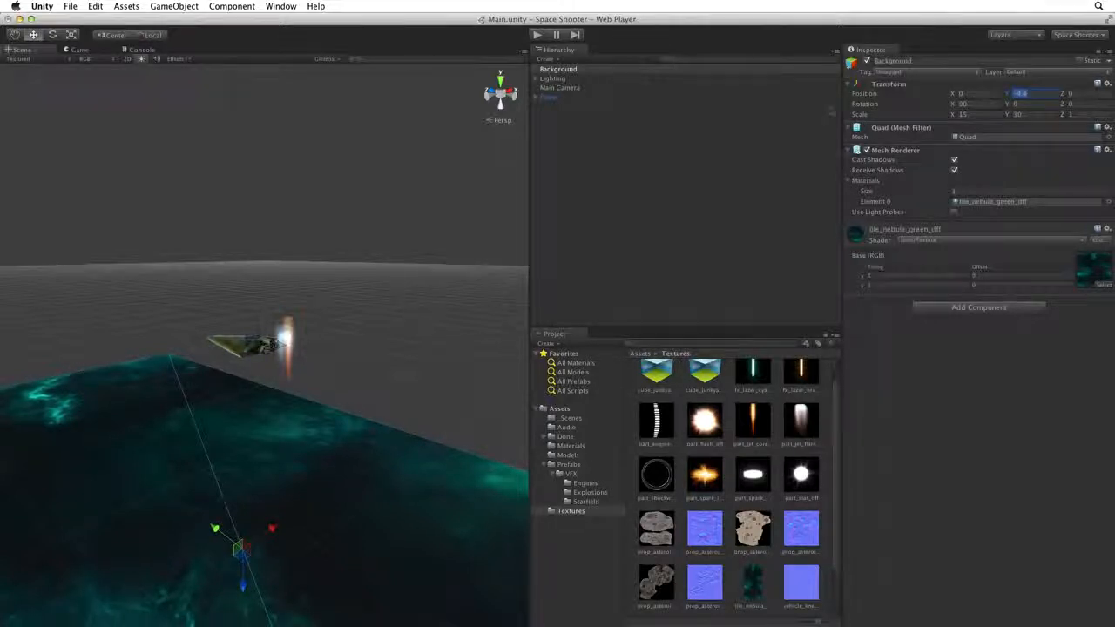
text(-10)
key(Return)
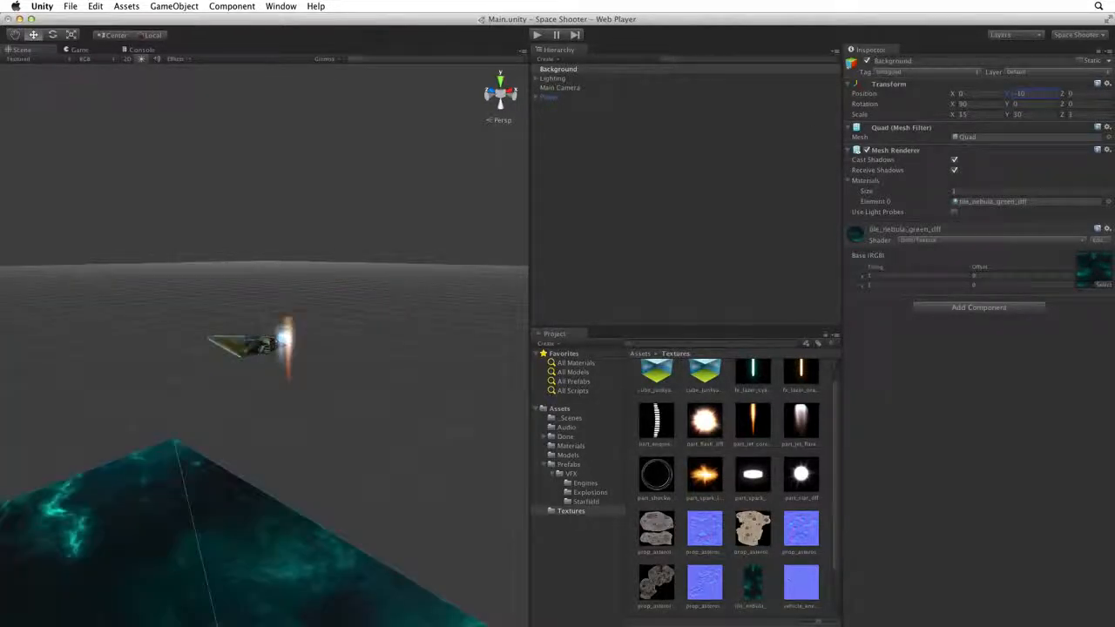
alt+drag(447, 273, 438, 317)
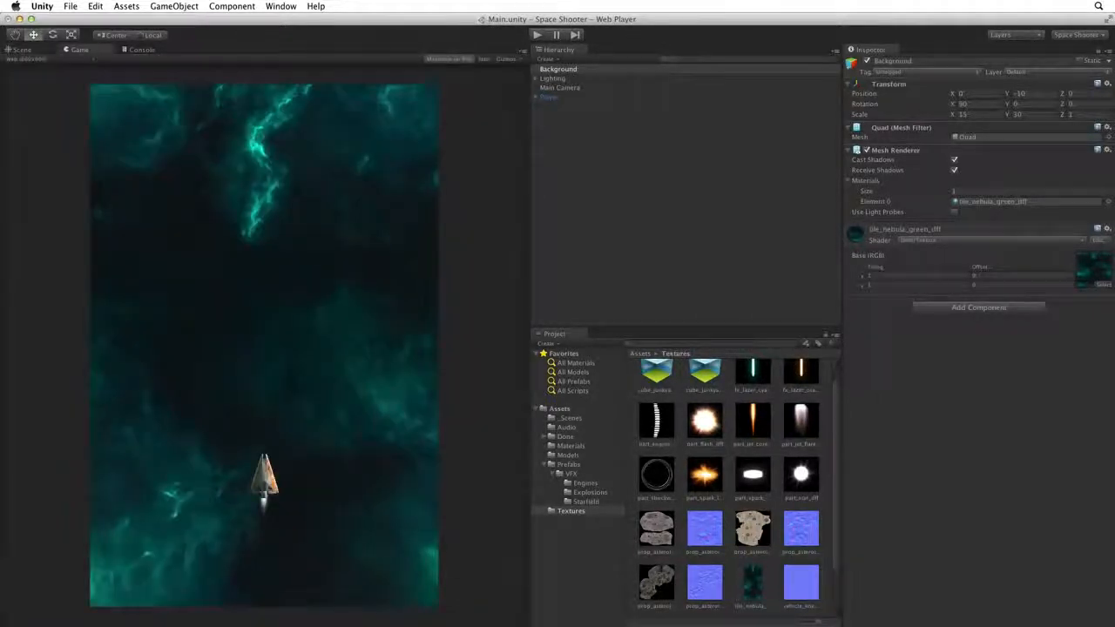